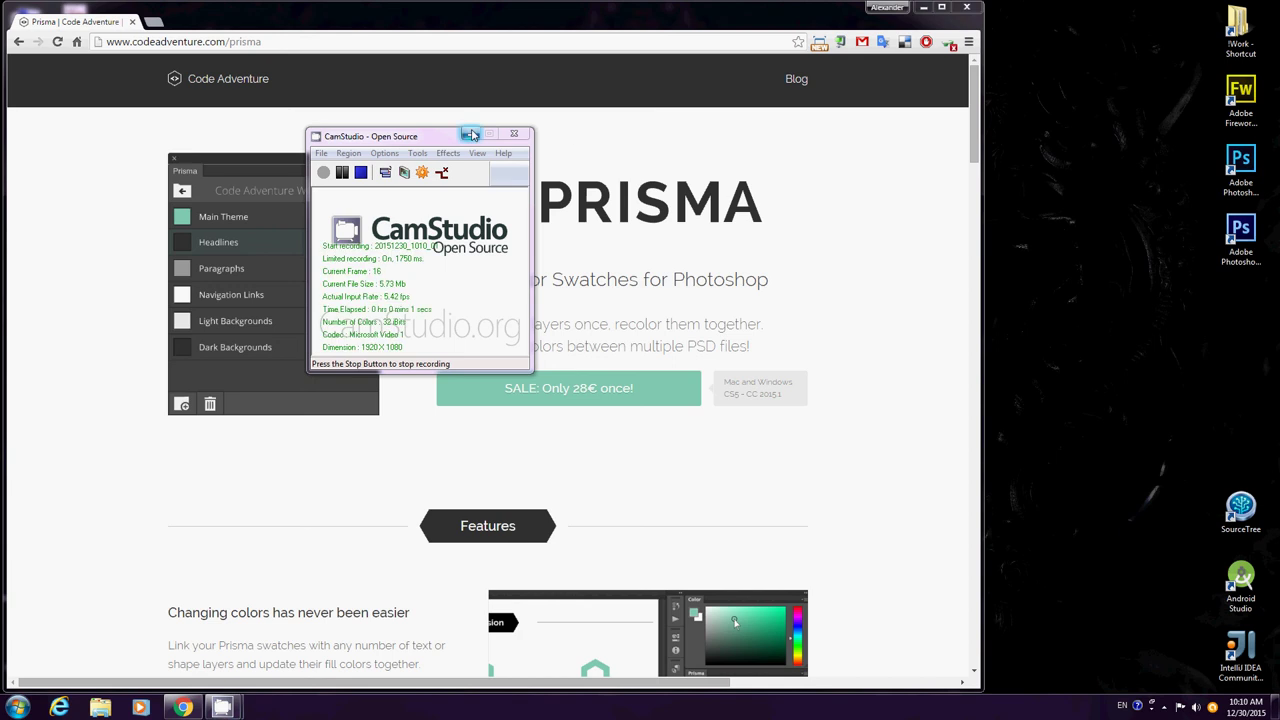
# Minimize the CamStudio recorder and scroll the Prisma product page down toward Features.
pyautogui.click(471, 135)
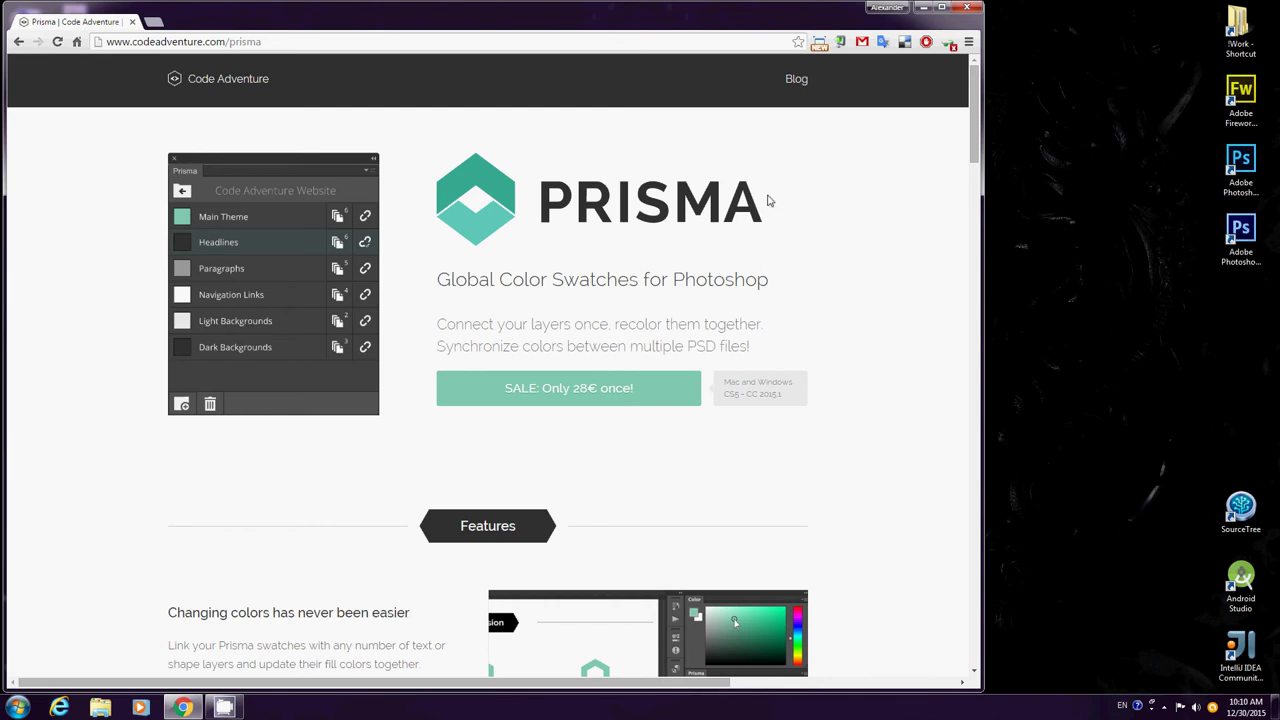
pyautogui.moveTo(766, 200); pyautogui.dragTo(557, 192)
pyautogui.scroll(-2, 757, 429)
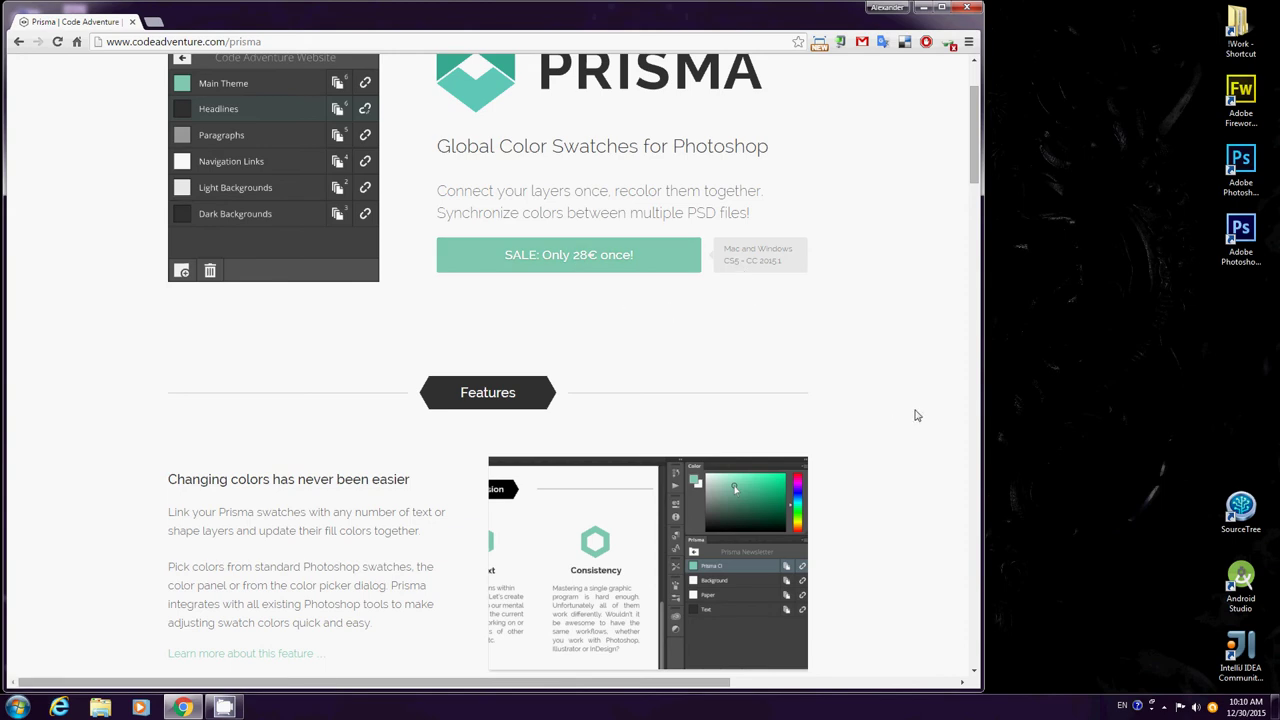
# Scroll to the Installation section and look over the CS5 - CS6 and CC - CC2015.1 headings.
pyautogui.scroll(-5, 916, 414)
pyautogui.scroll(-10, 916, 414)
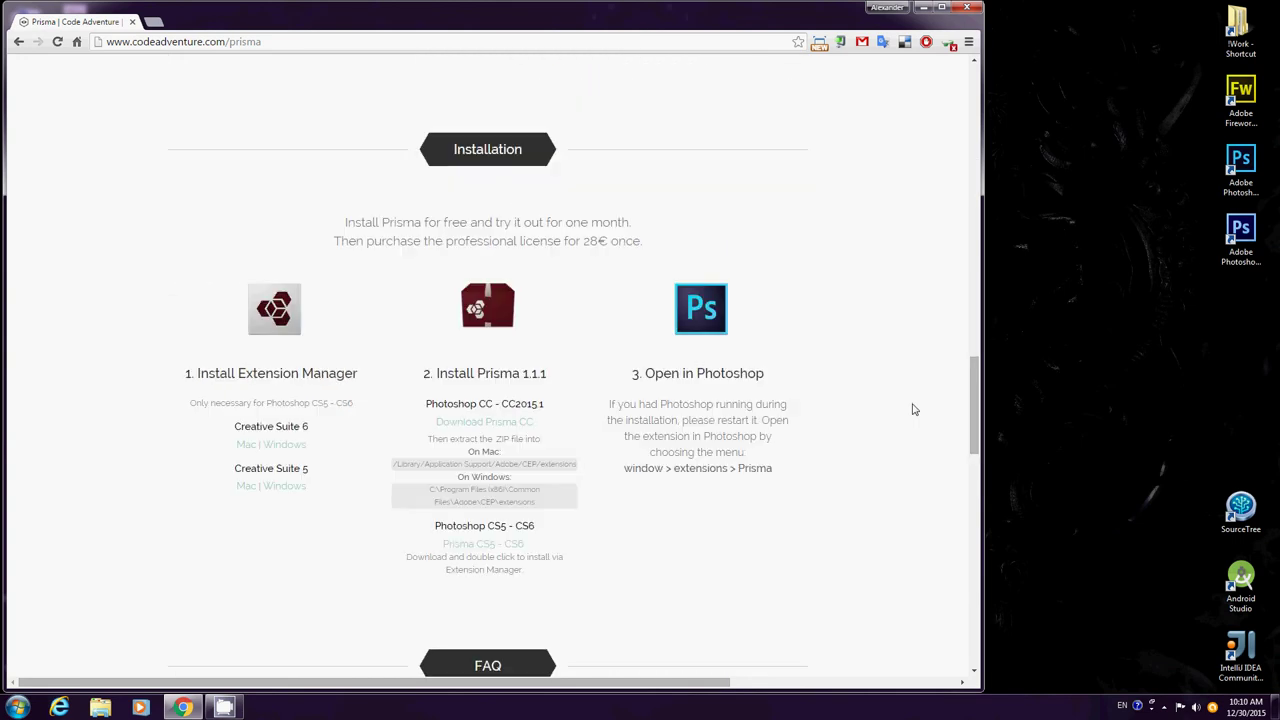
pyautogui.scroll(-3, 913, 409)
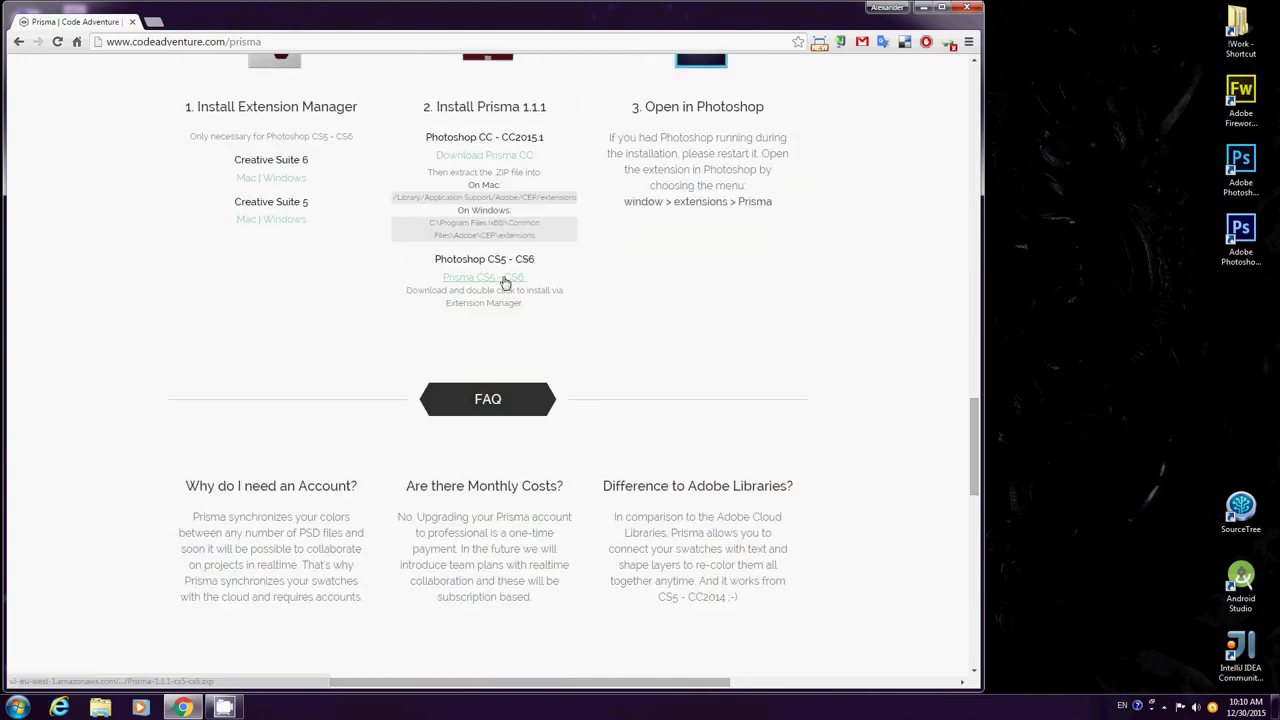
pyautogui.moveTo(430, 265); pyautogui.dragTo(551, 265)
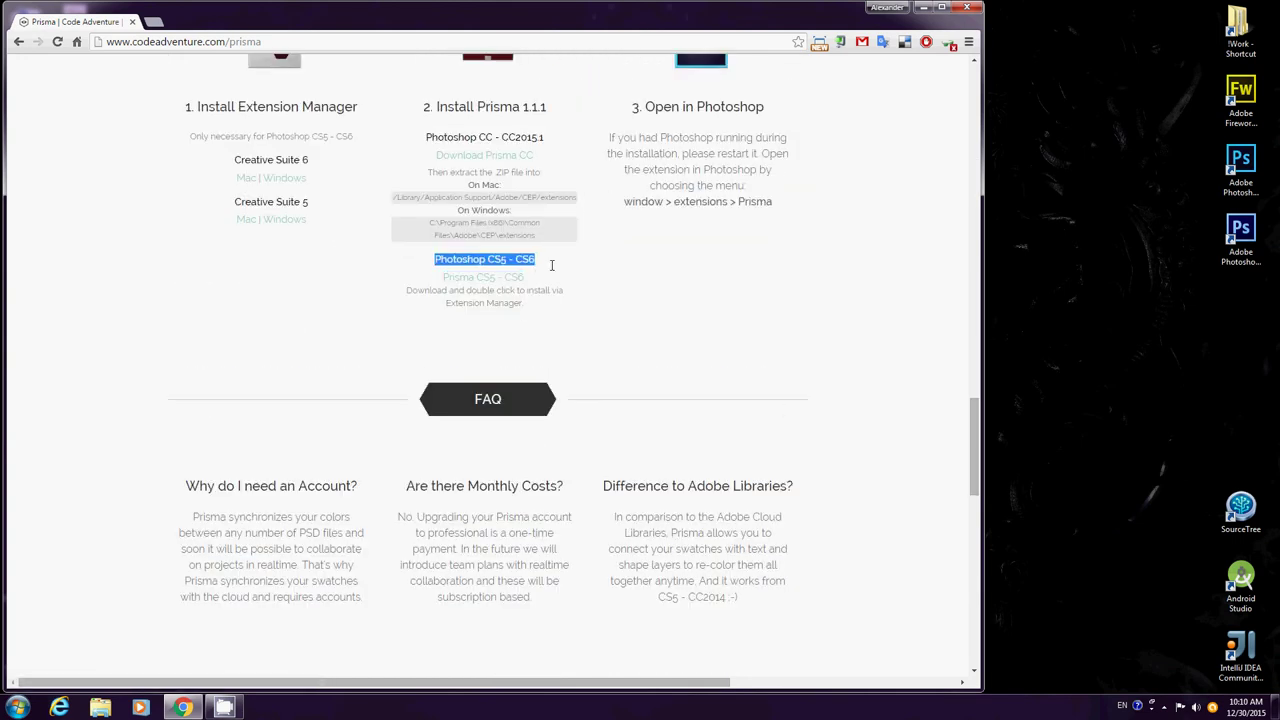
pyautogui.moveTo(431, 150); pyautogui.dragTo(551, 126)
pyautogui.click(558, 150)
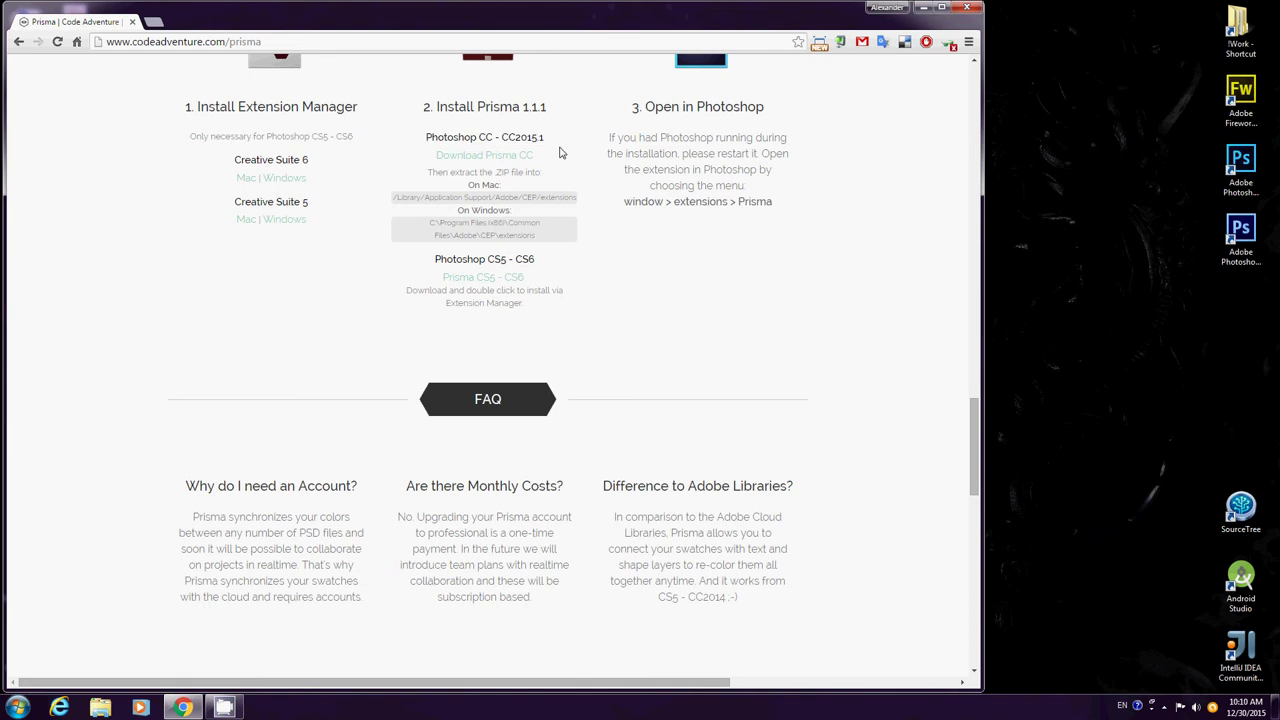
# Save the Prisma CS5 - CS6 package, Prisma-1.1.1-cs5-cs6.zxp, into Downloads.
pyautogui.click(512, 278)
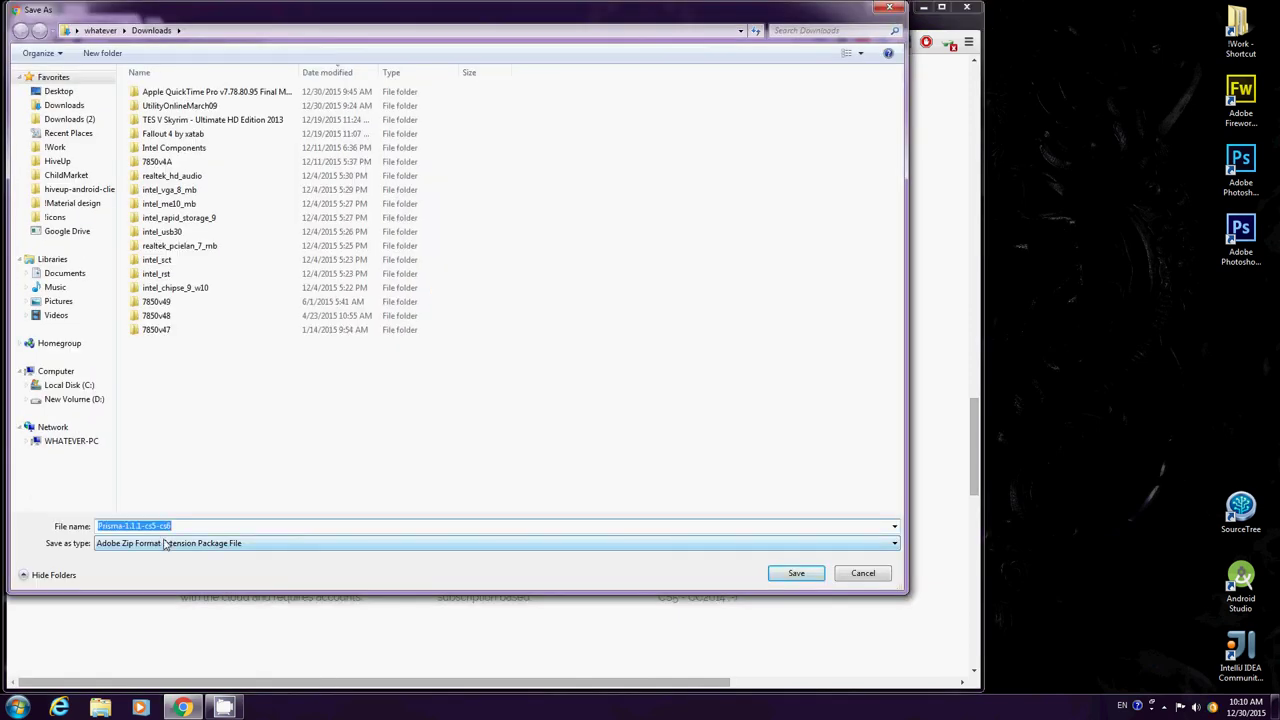
pyautogui.click(70, 105)
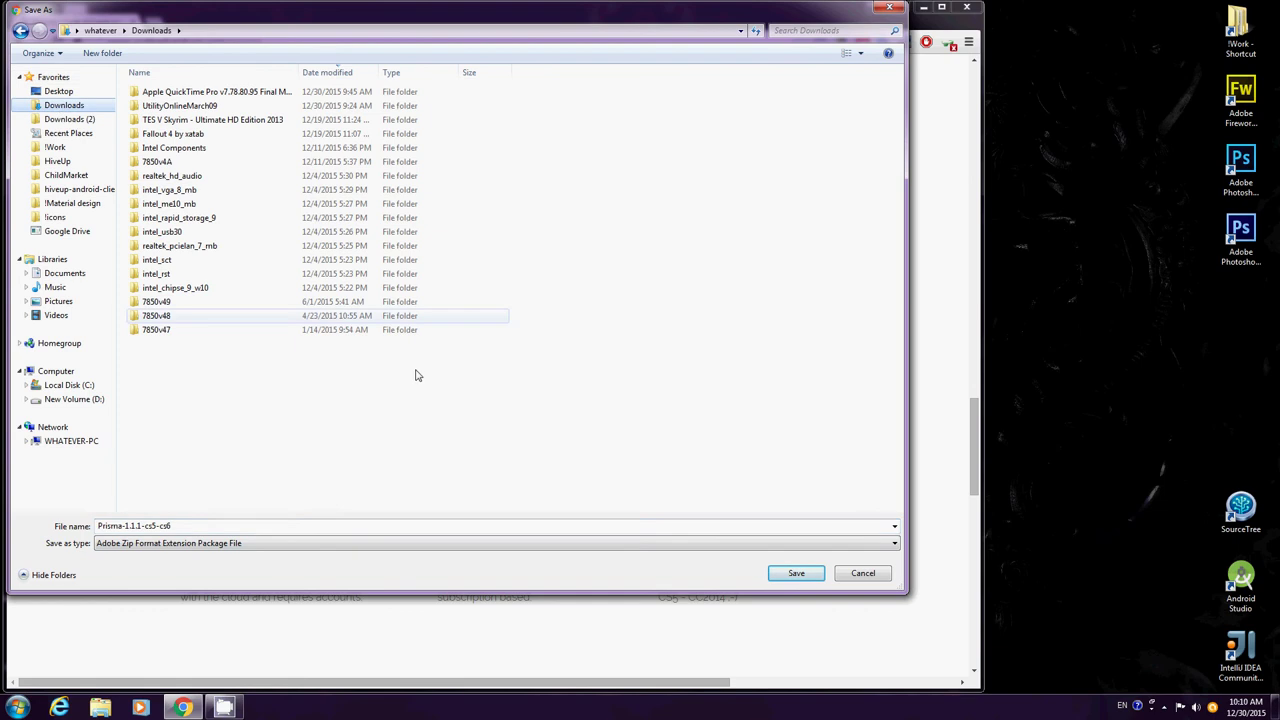
pyautogui.click(805, 573)
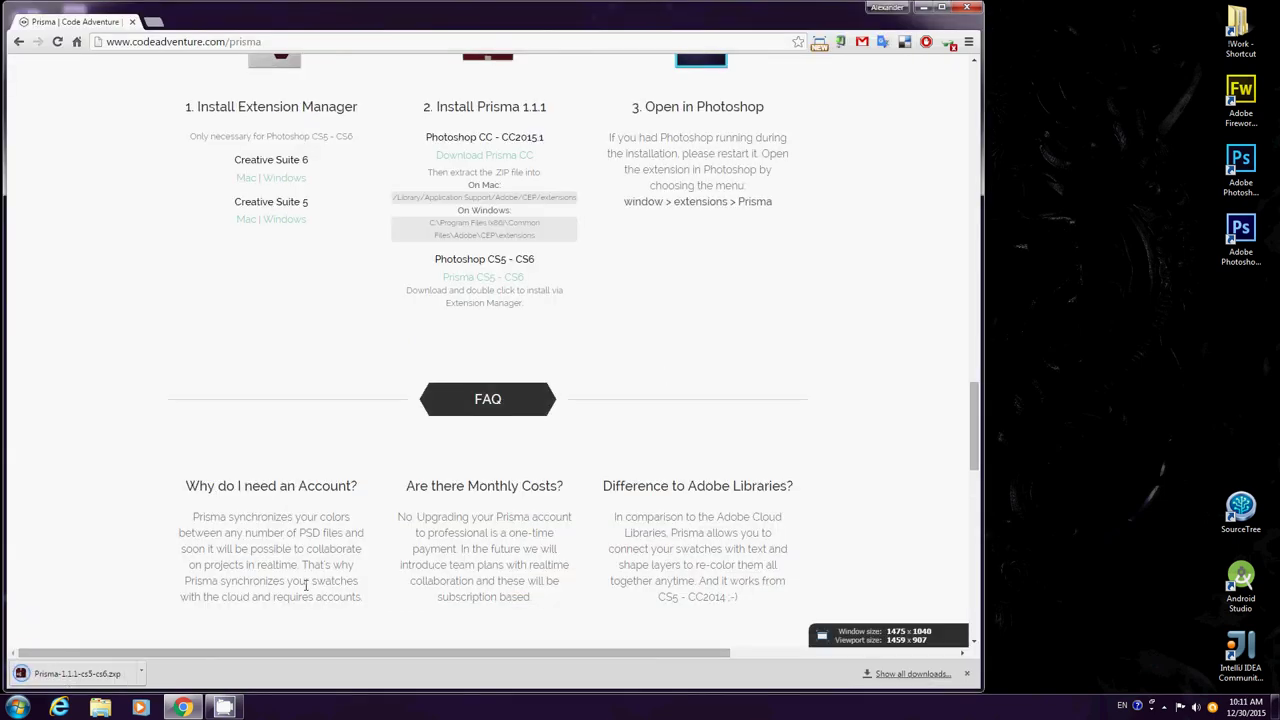
# Install Prisma-1.1.1-cs5-cs6.zxp through Extension Manager by accepting the license, then launch Photoshop CS6.
pyautogui.click(141, 675)
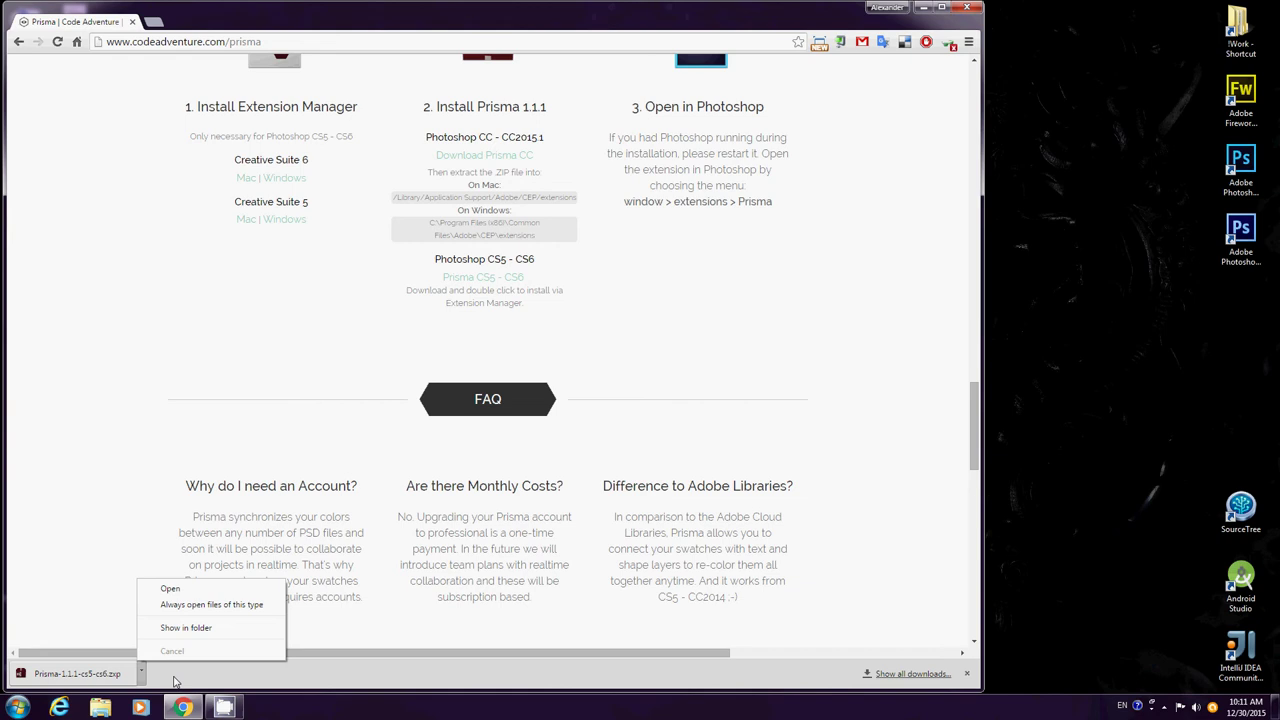
pyautogui.click(92, 672)
pyautogui.click(90, 672)
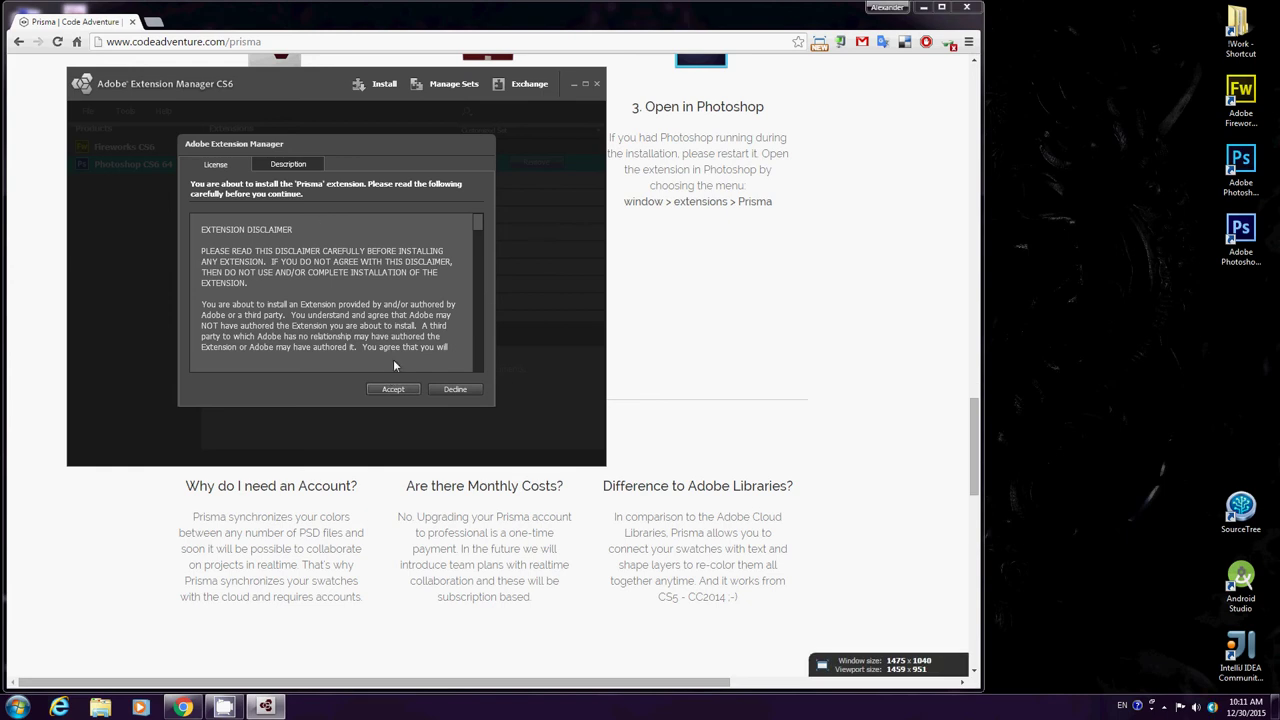
pyautogui.moveTo(422, 146); pyautogui.dragTo(546, 248)
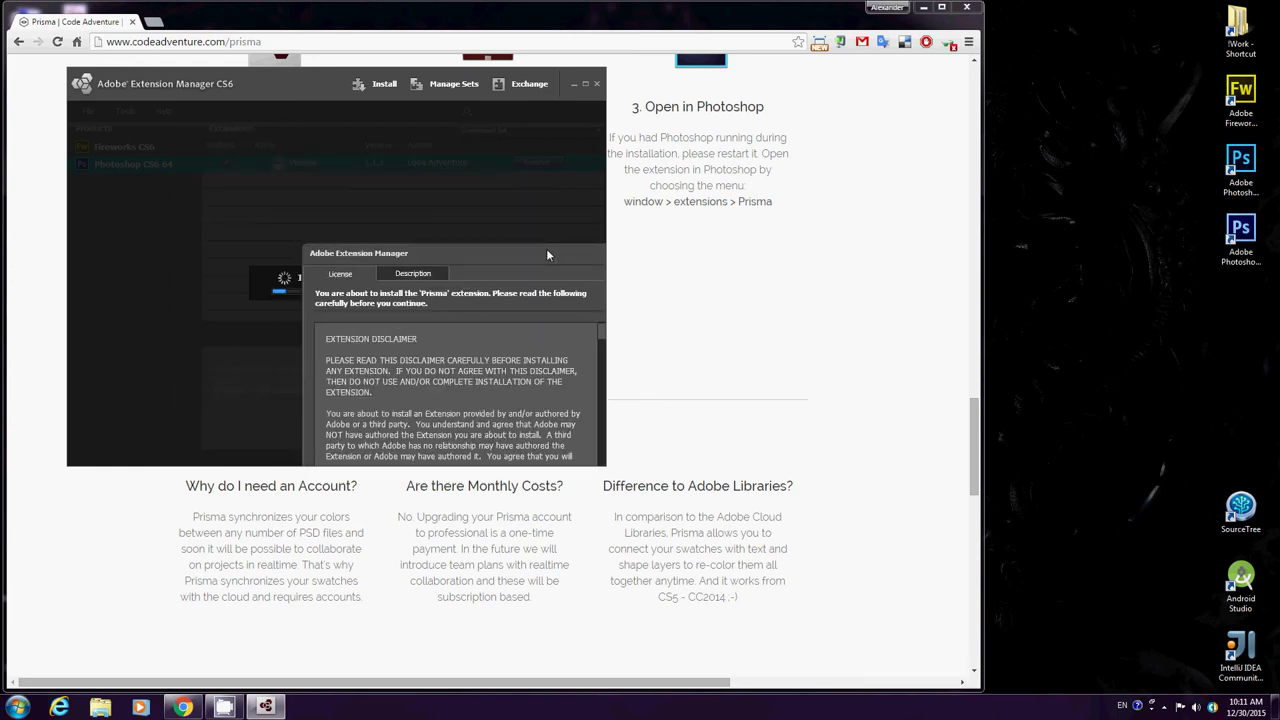
pyautogui.press('Return')
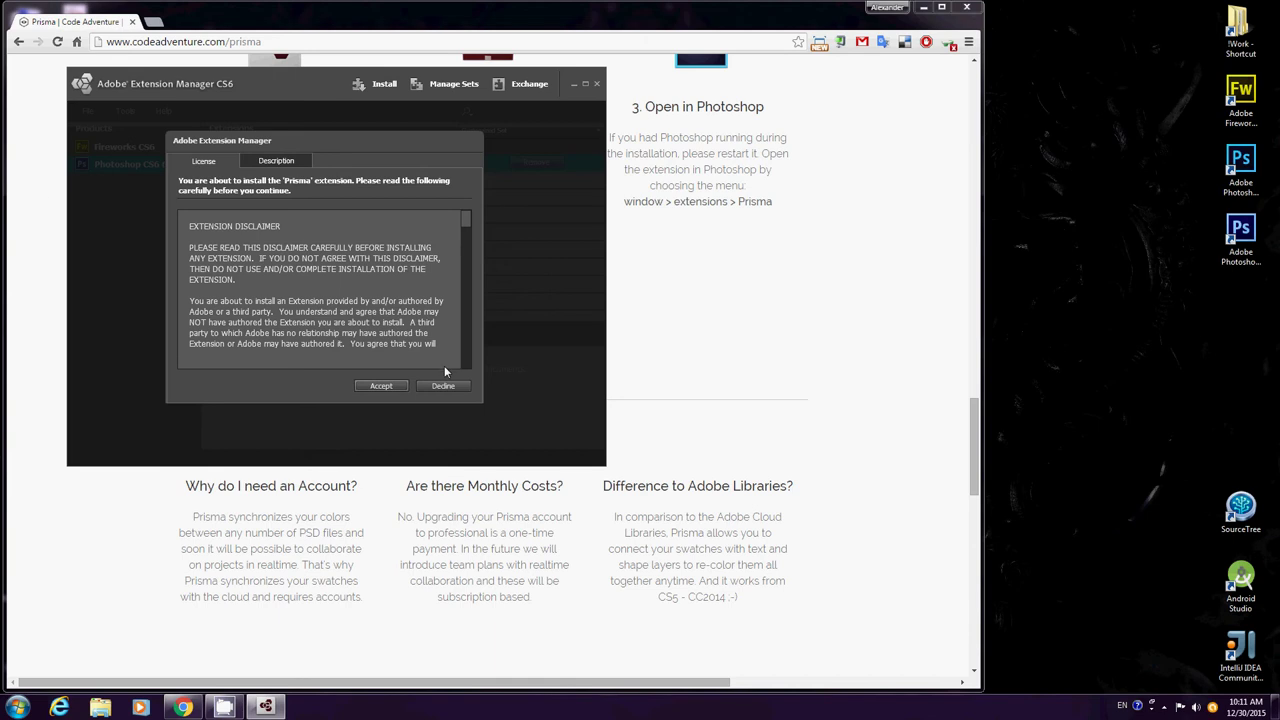
pyautogui.click(391, 386)
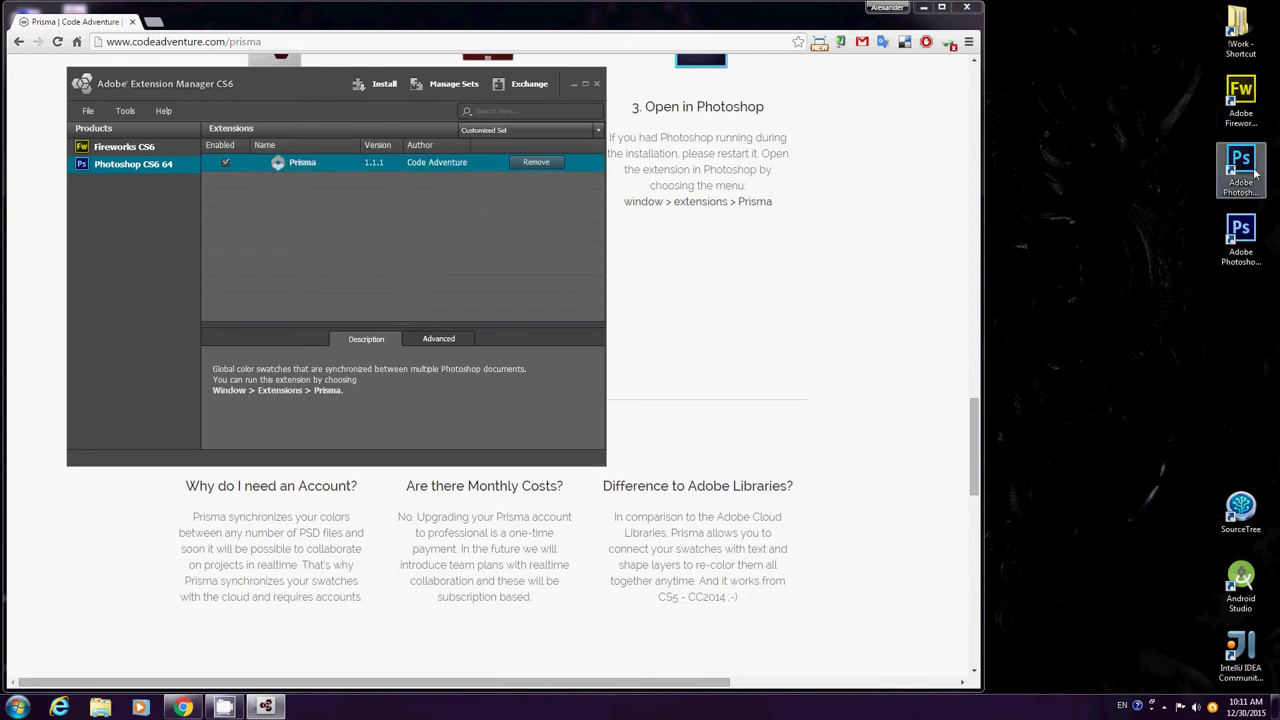
pyautogui.click(1240, 240)
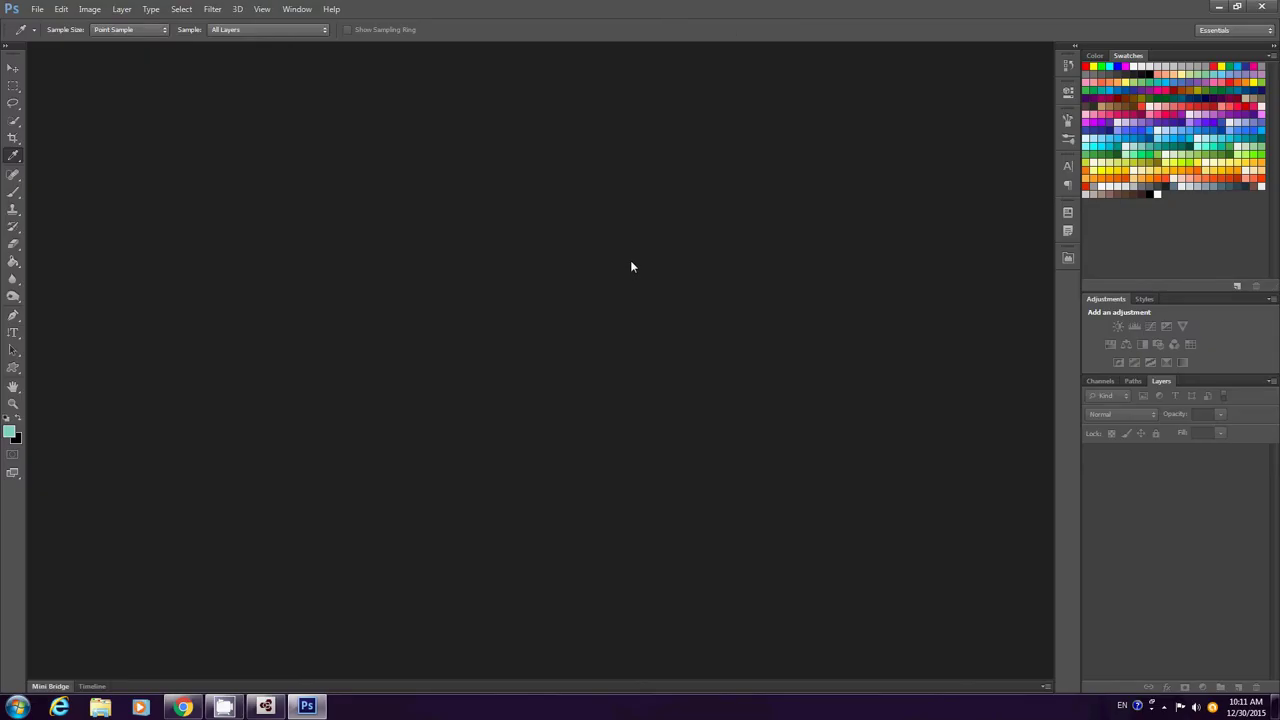
# Show Photoshop's File > Open Recent list of ten recent files.
pyautogui.click(37, 9)
pyautogui.moveTo(110, 100)
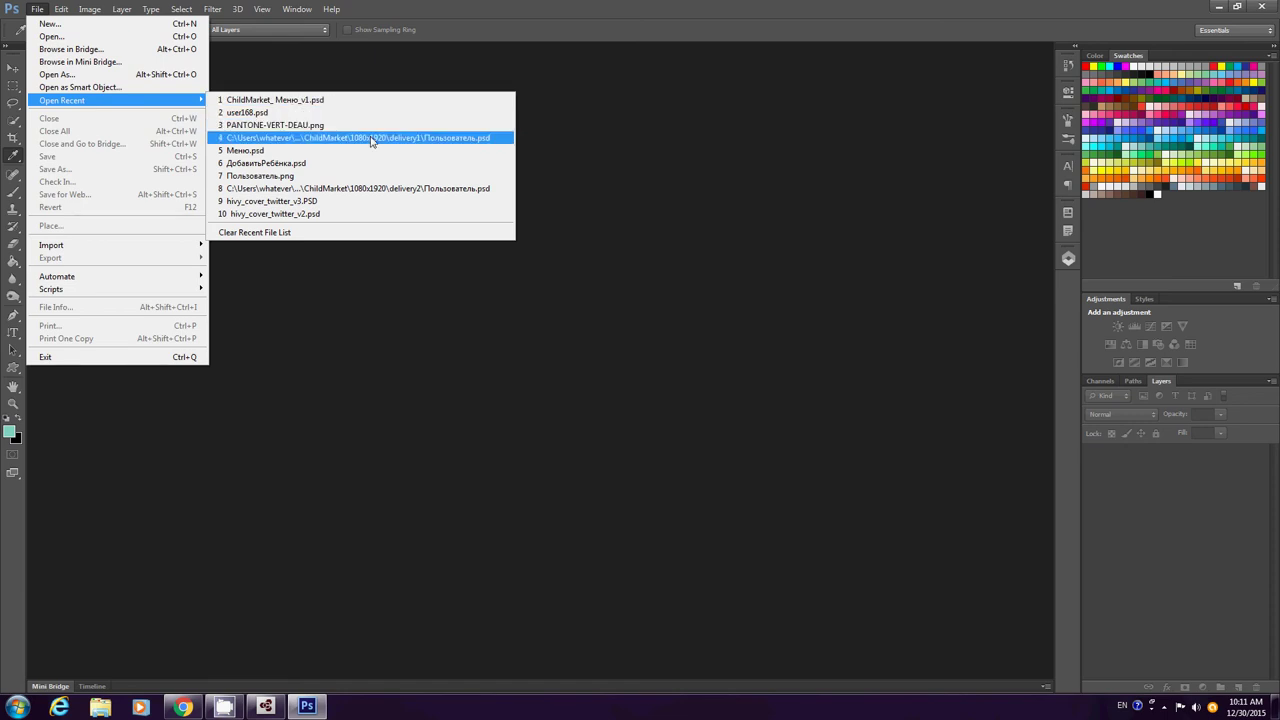
# From ChildMarket > 1080x1920 > delivery2, open ДобавитьРебёнка.psd and Пользователь.psd together in Photoshop.
pyautogui.click(280, 443)
pyautogui.click(22, 709)
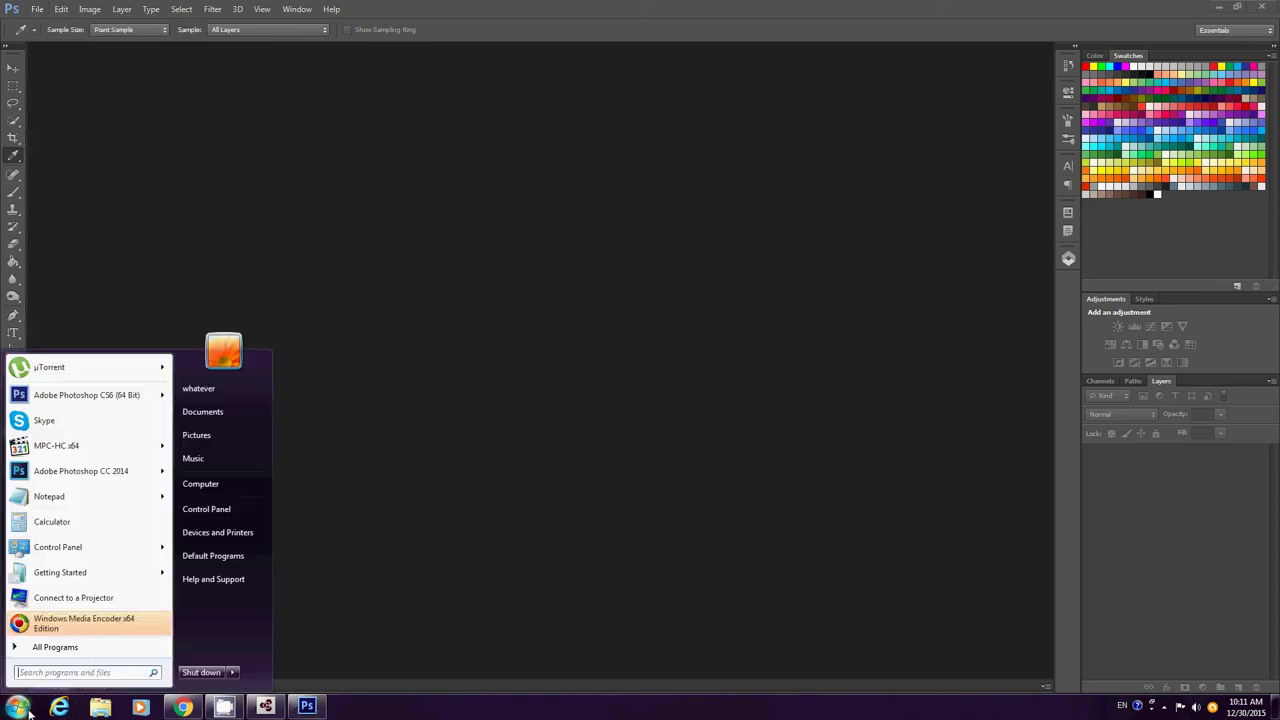
pyautogui.click(240, 488)
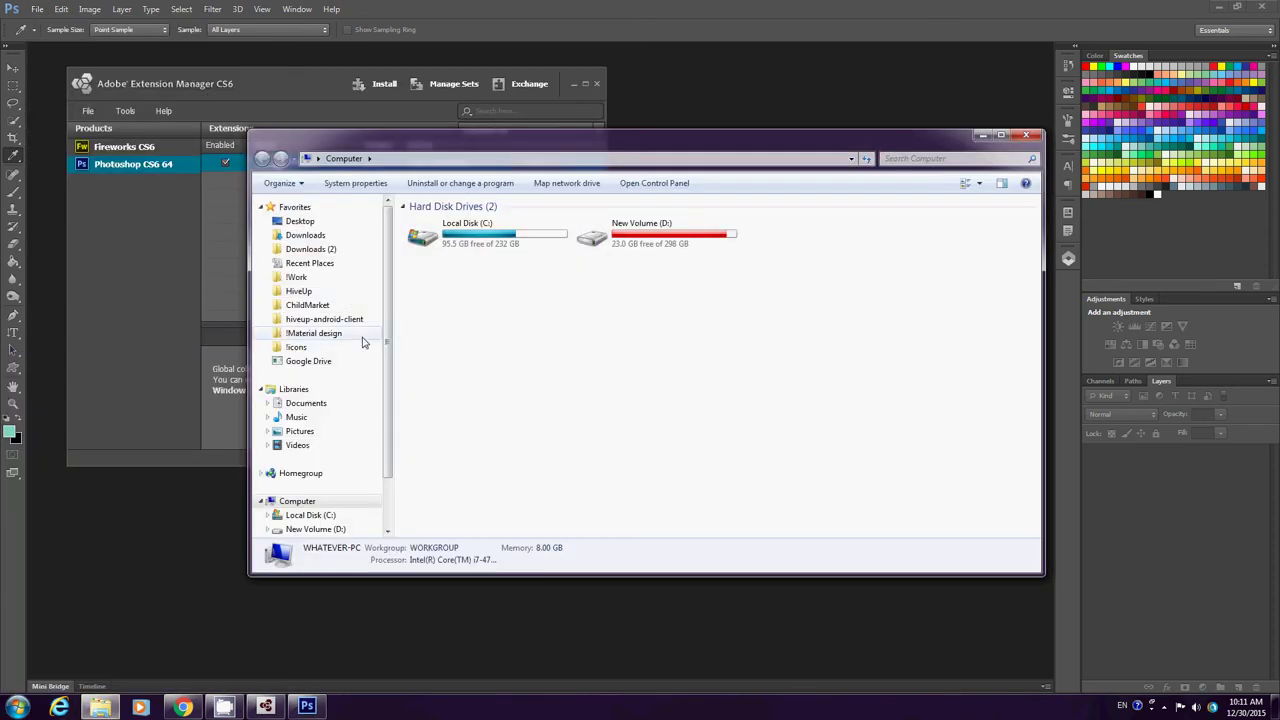
pyautogui.click(307, 305)
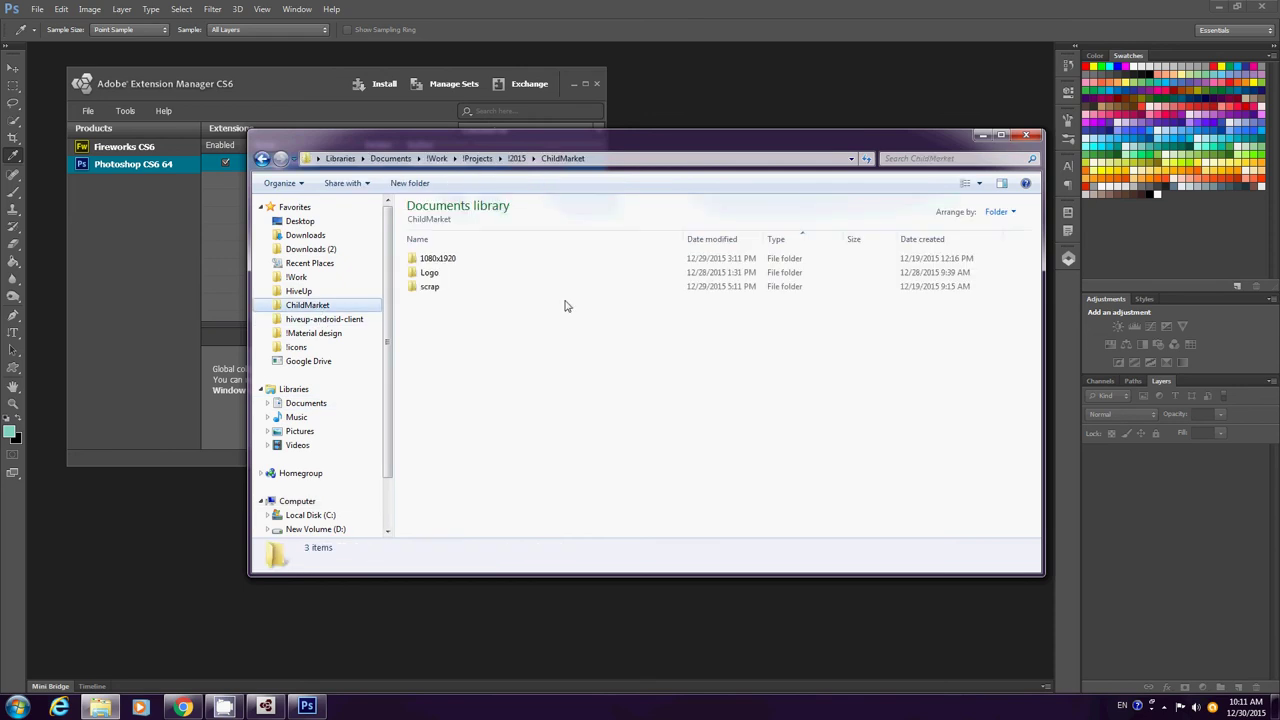
pyautogui.doubleClick(445, 259)
pyautogui.doubleClick(450, 272)
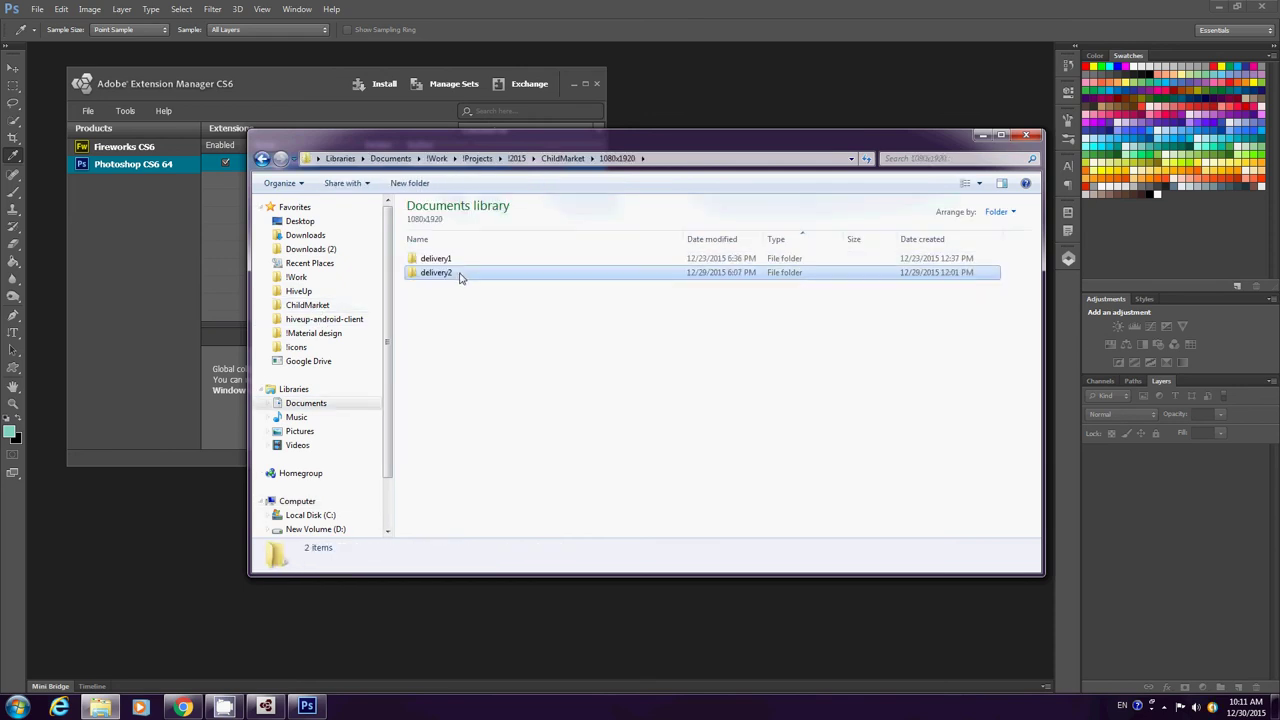
pyautogui.click(462, 273)
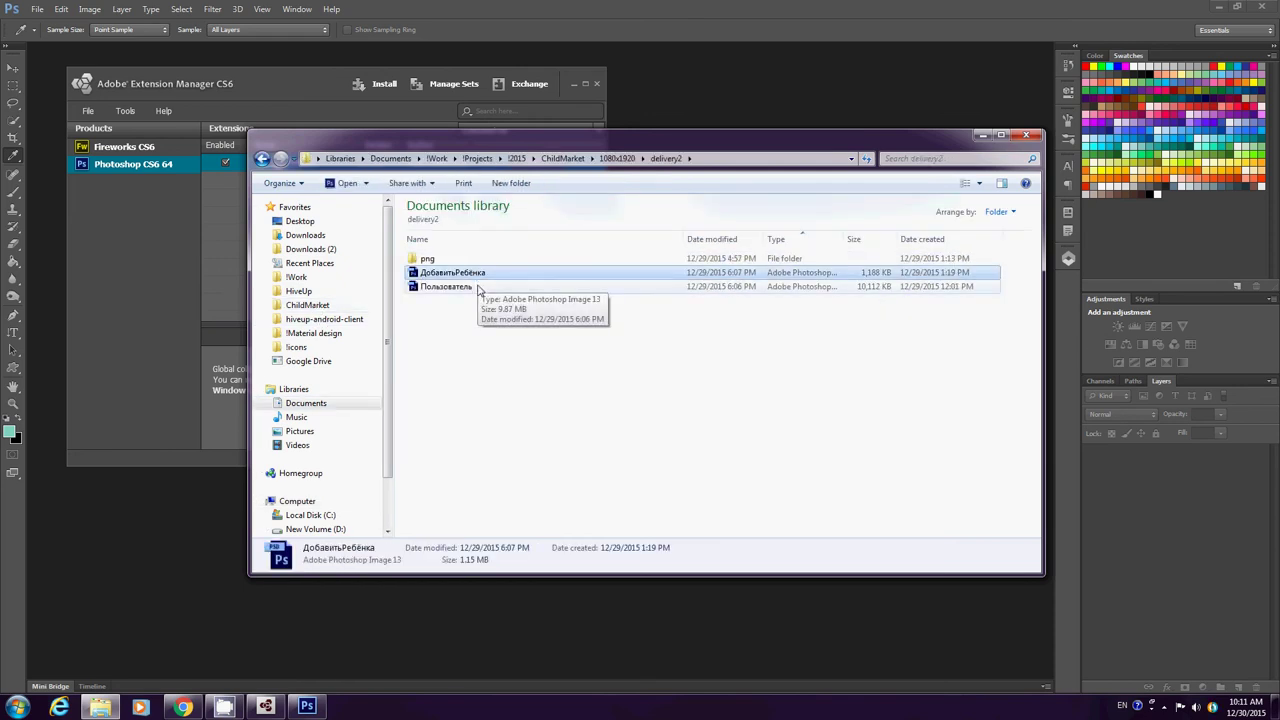
pyautogui.keyDown('ctrl'); pyautogui.click(478, 288); pyautogui.keyUp('ctrl')
pyautogui.press('Return')
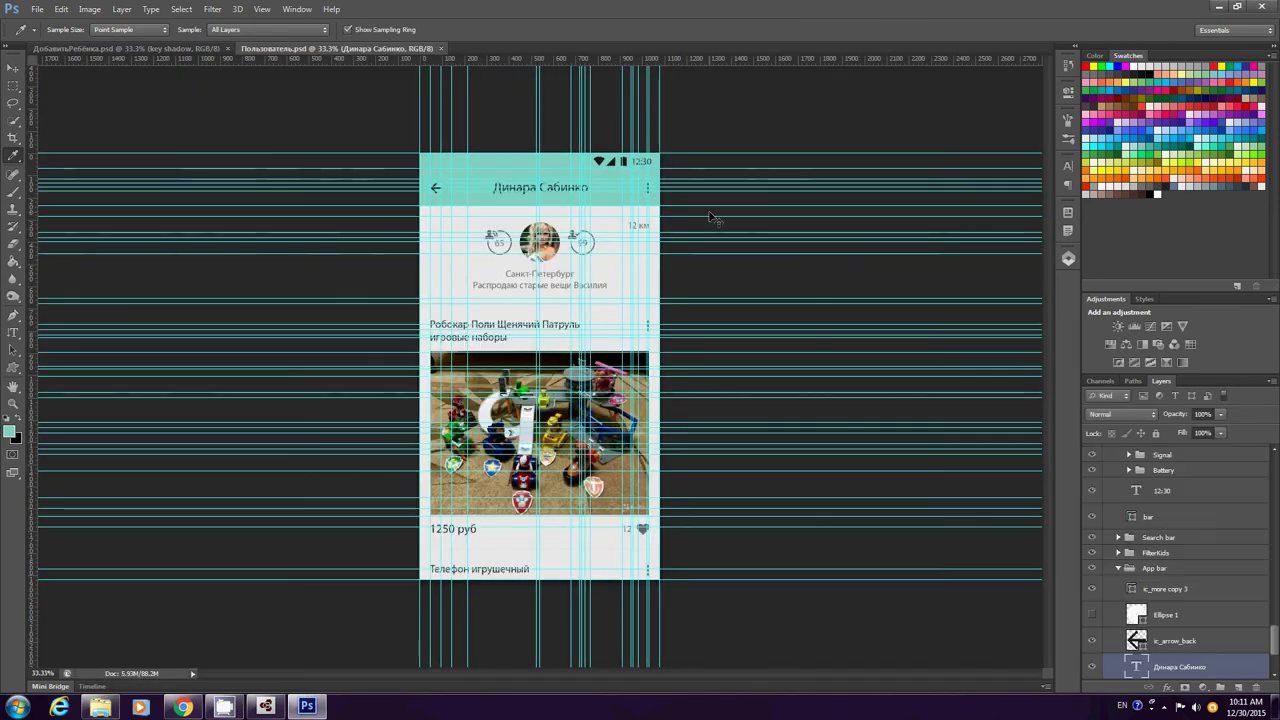
# Switch to ДобавитьРебёнка.psd and open the Prisma panel listing five colour swatches.
pyautogui.click(170, 48)
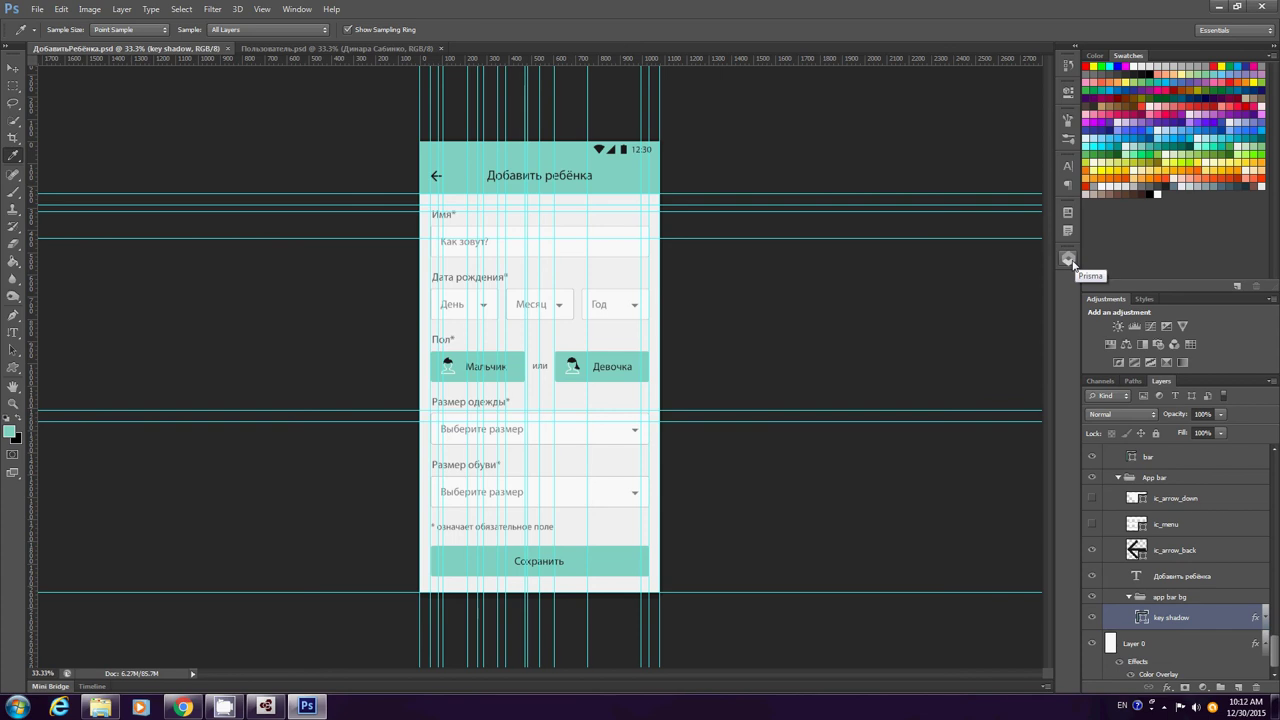
pyautogui.click(297, 9)
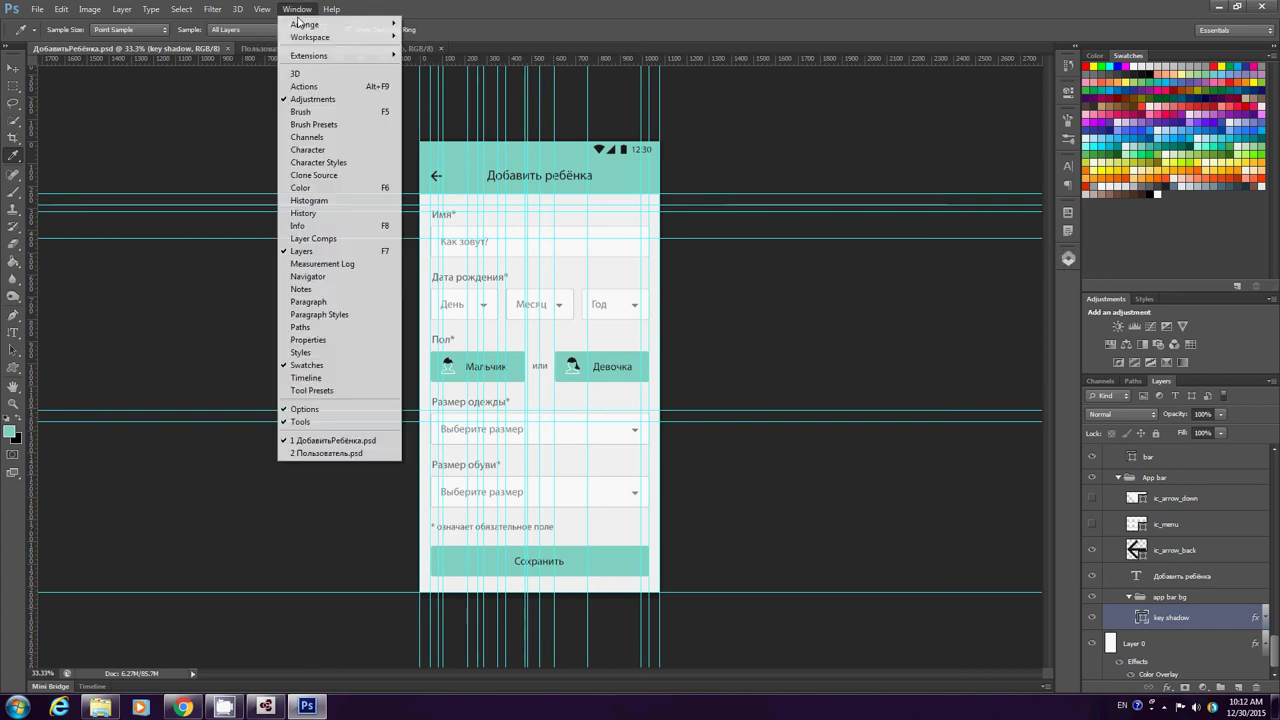
pyautogui.moveTo(328, 58)
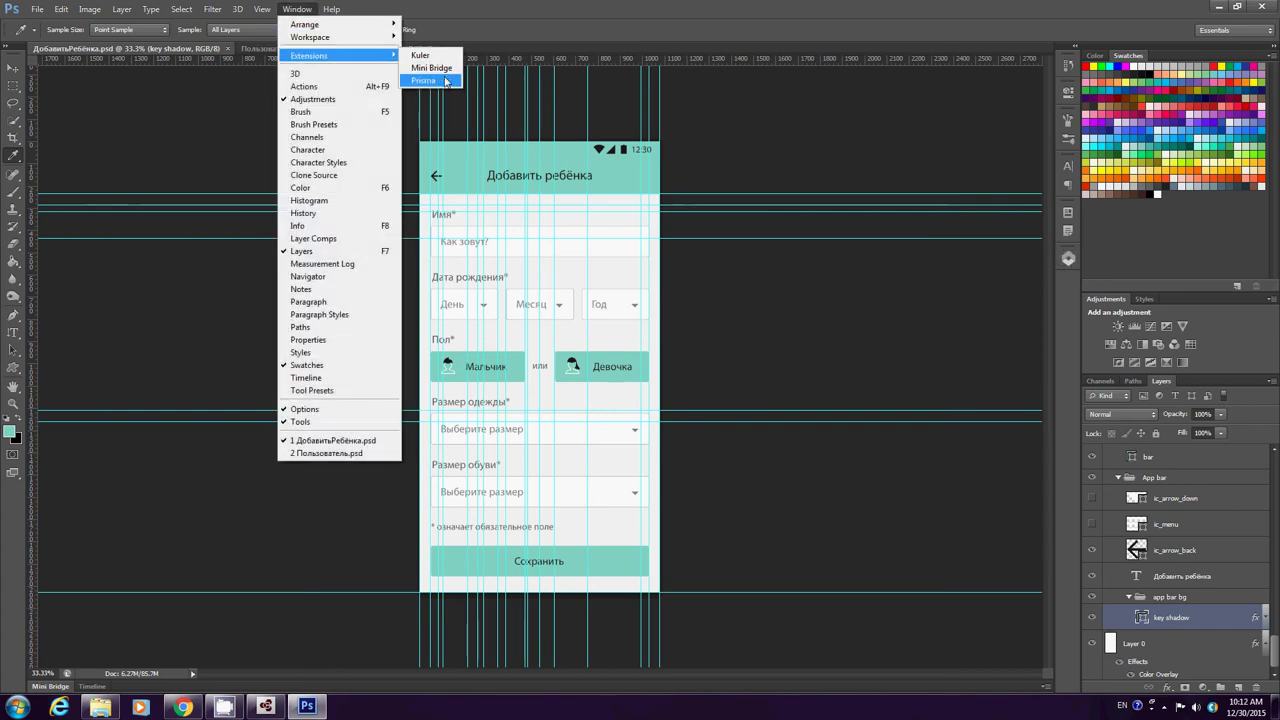
pyautogui.click(983, 25)
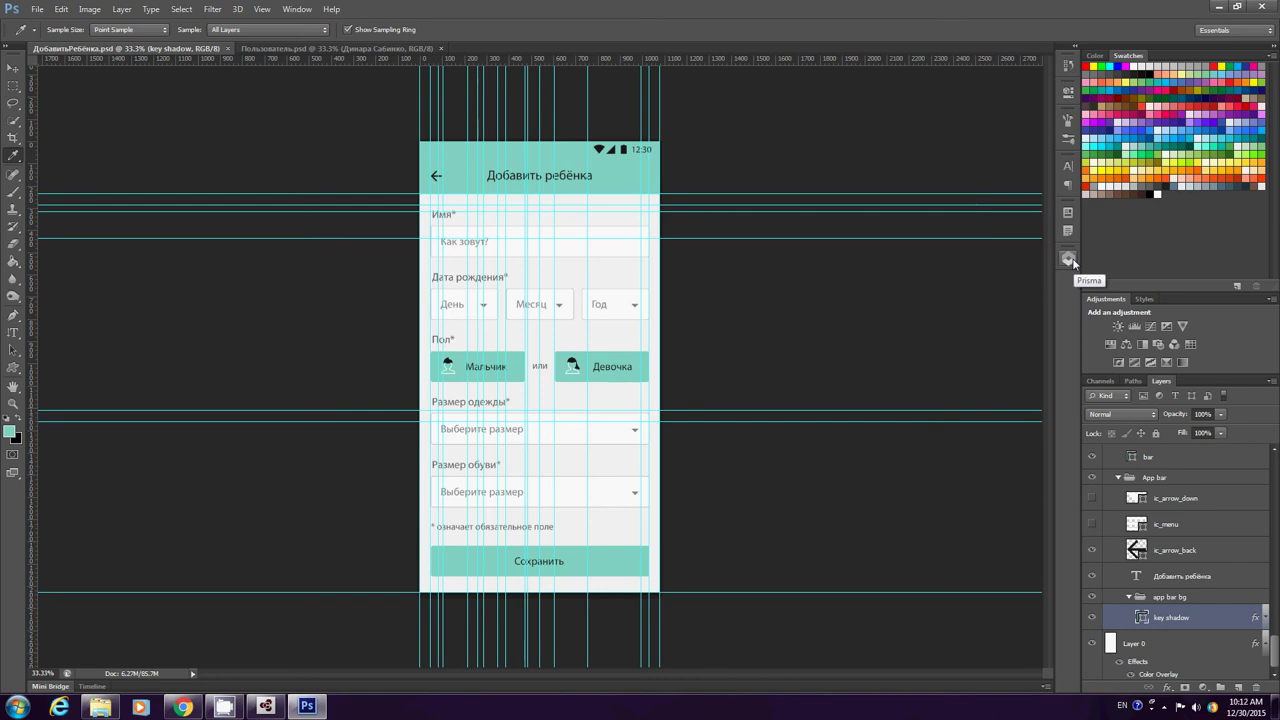
pyautogui.click(1069, 259)
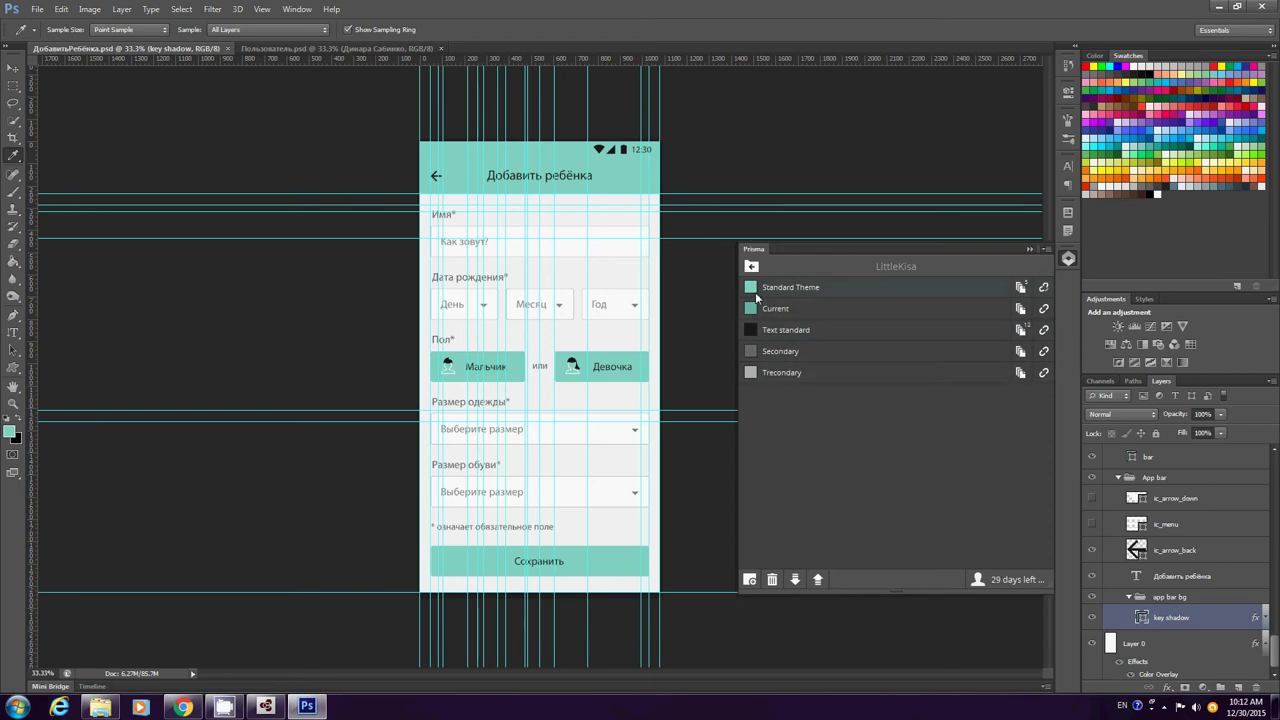
# Change Prisma's Standard Theme swatch to bright teal #23d5be, recolouring the app bar and buttons.
pyautogui.click(795, 286)
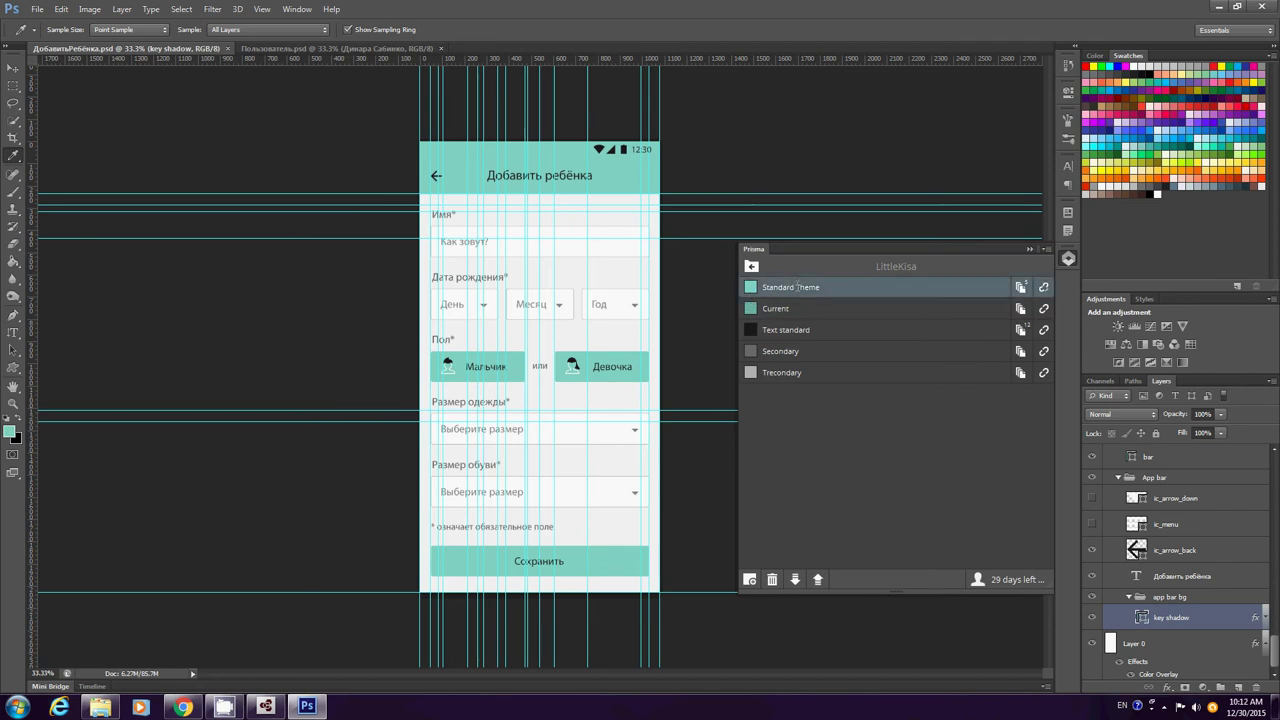
pyautogui.click(672, 368)
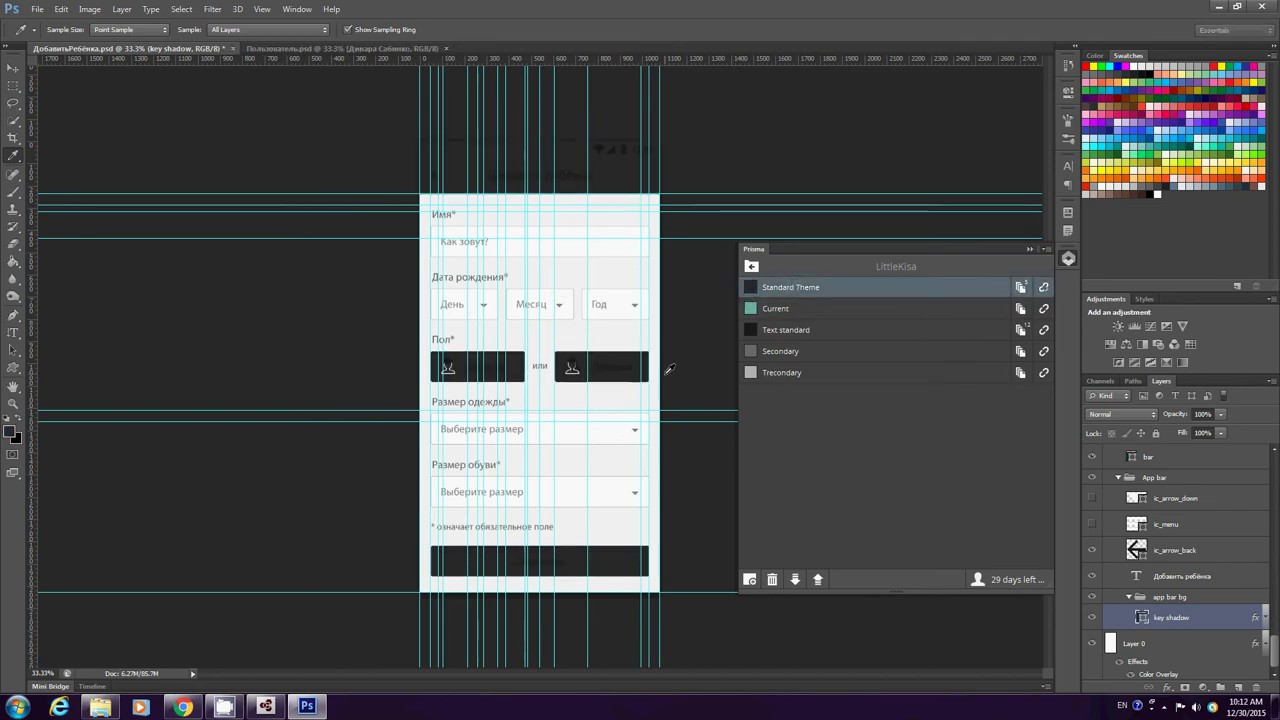
pyautogui.click(751, 288)
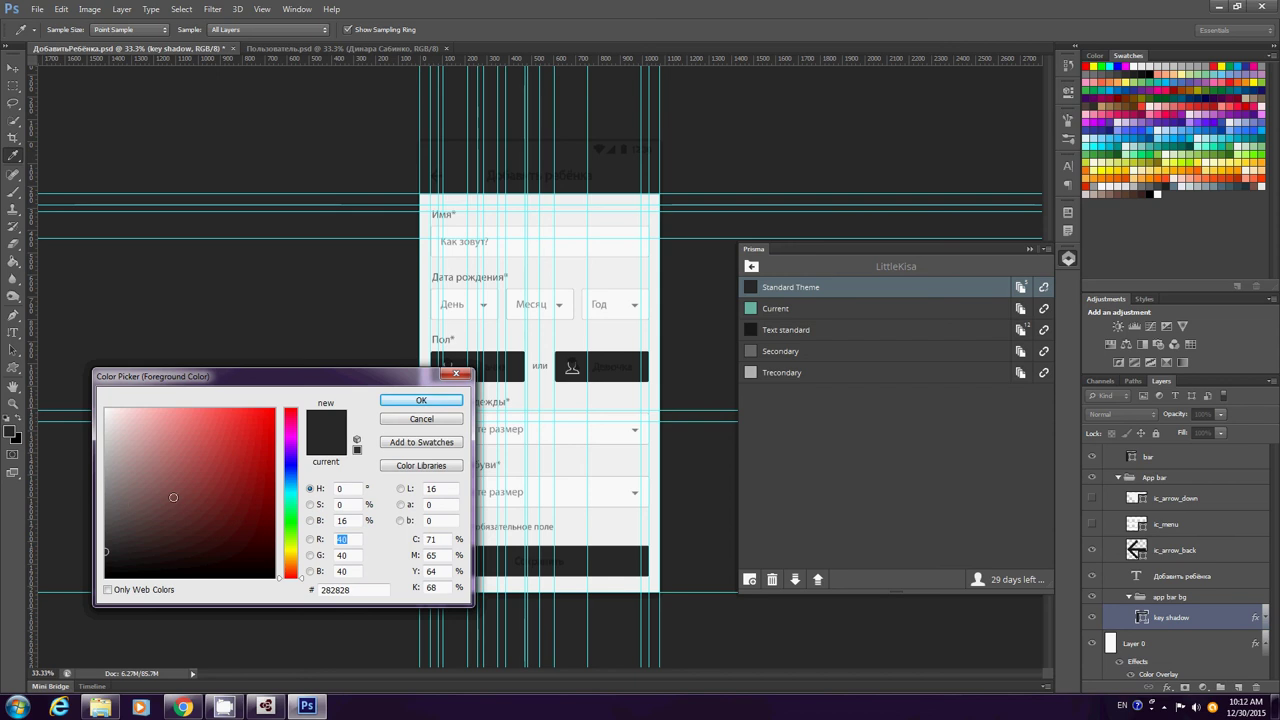
pyautogui.click(300, 496)
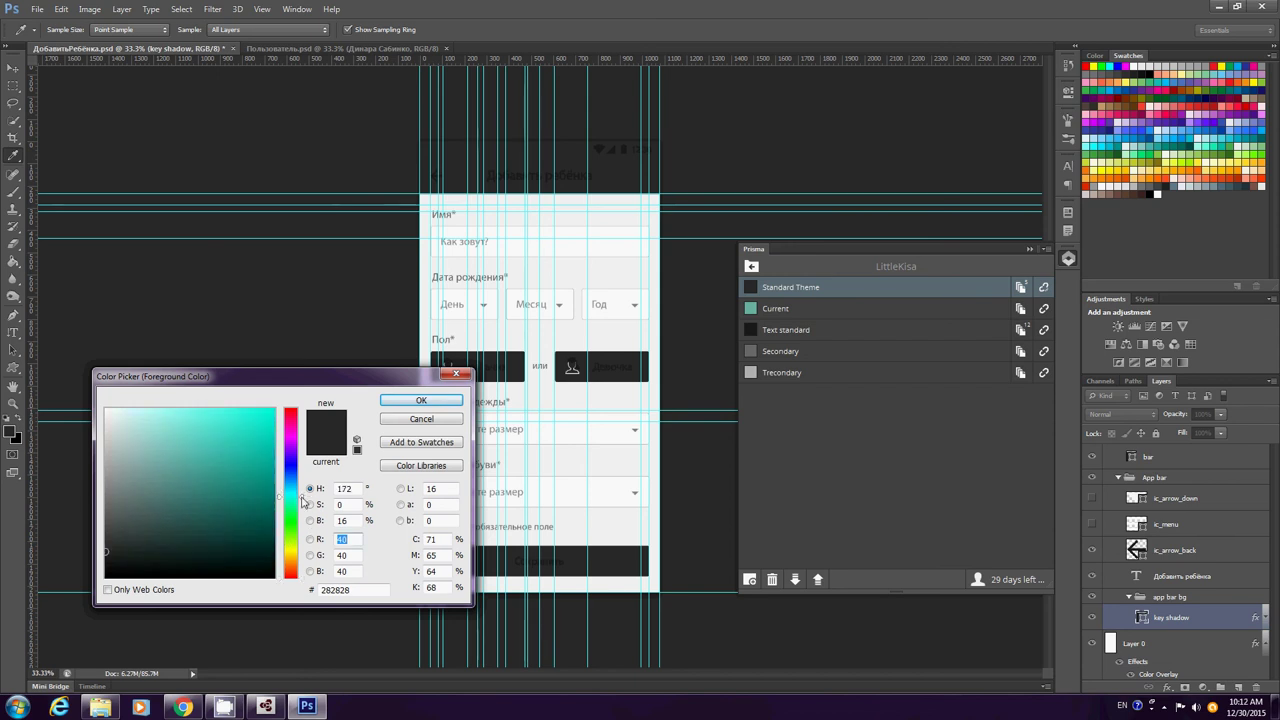
pyautogui.click(262, 442)
pyautogui.click(246, 436)
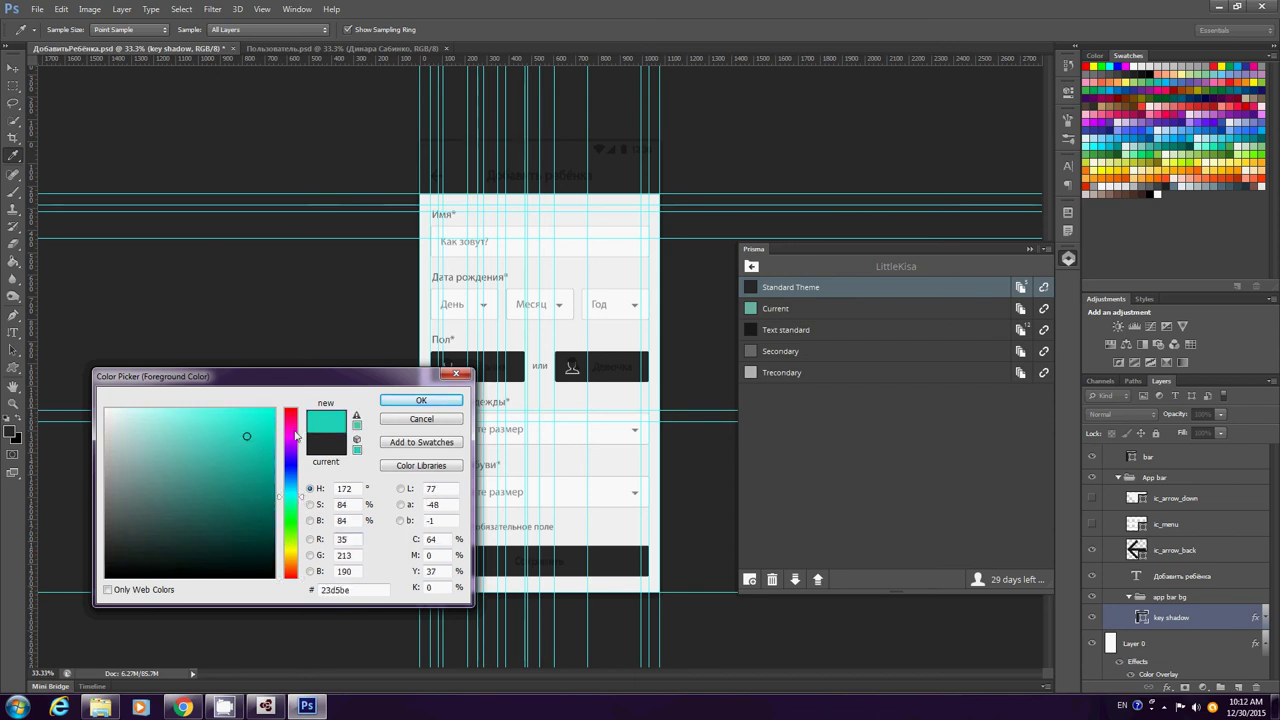
pyautogui.click(421, 401)
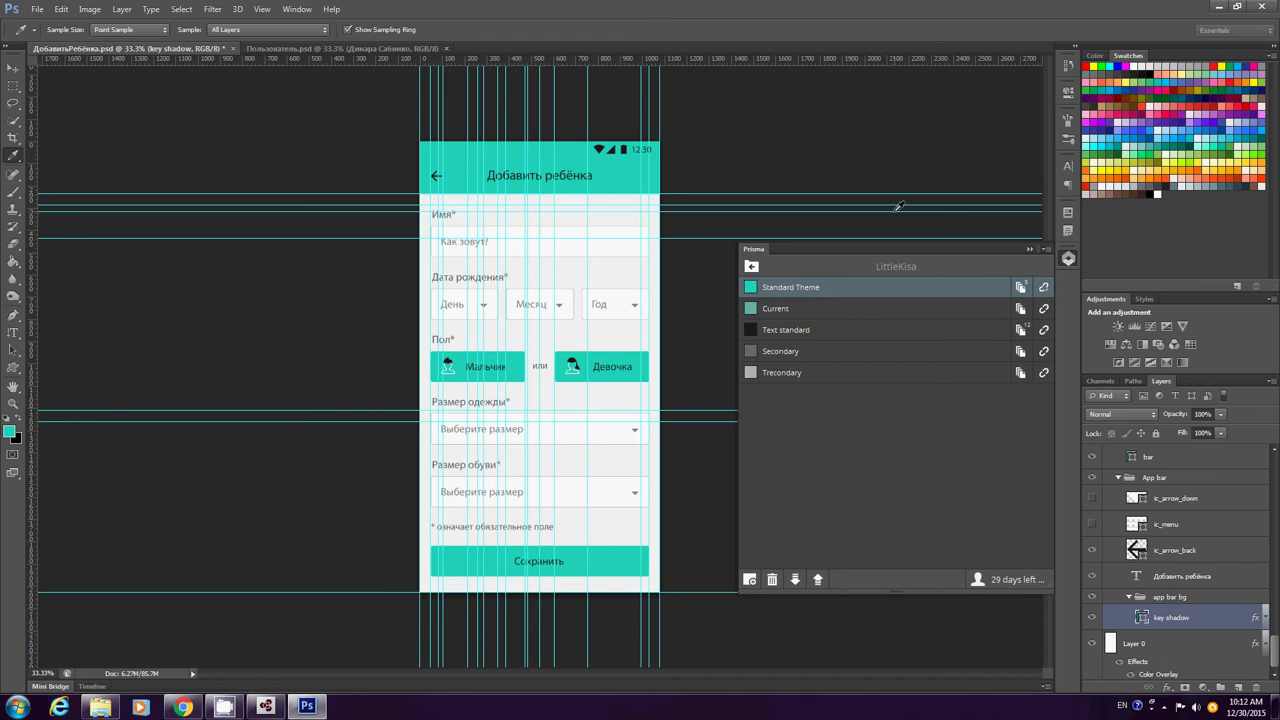
# Bring the Пользователь.psd profile mockup to the front after comparing it with the form.
pyautogui.click(360, 48)
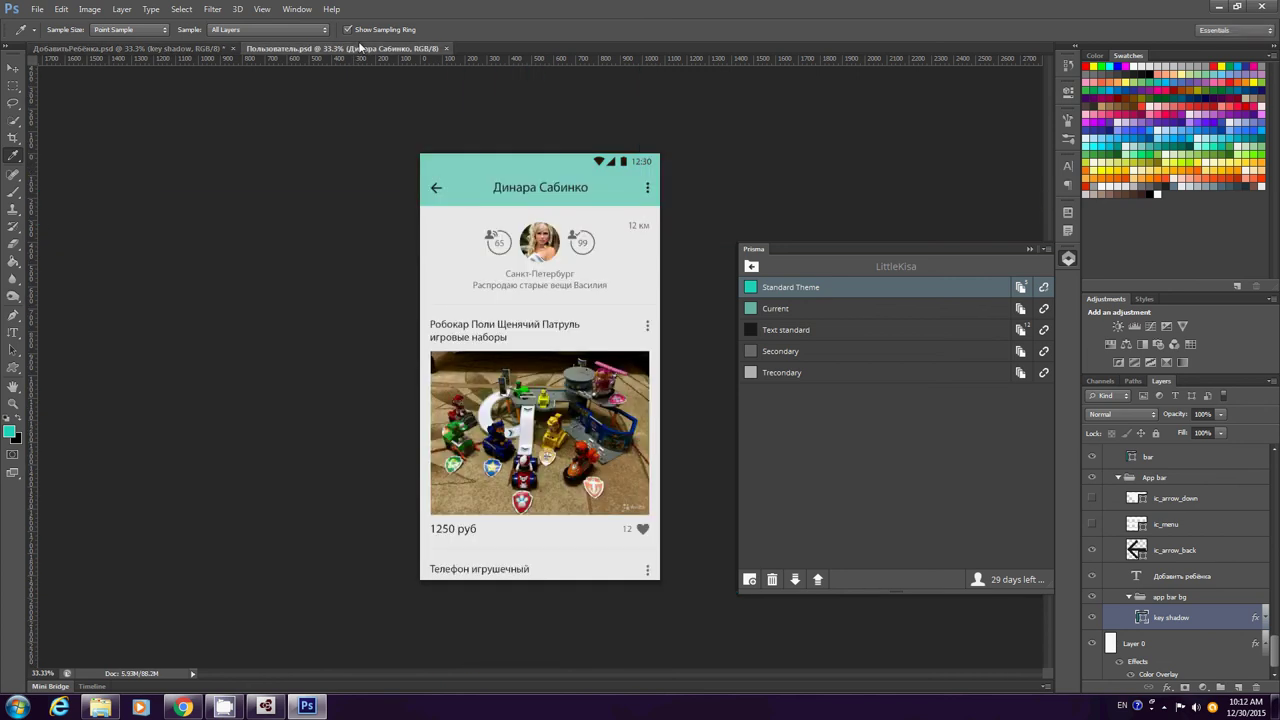
pyautogui.click(140, 48)
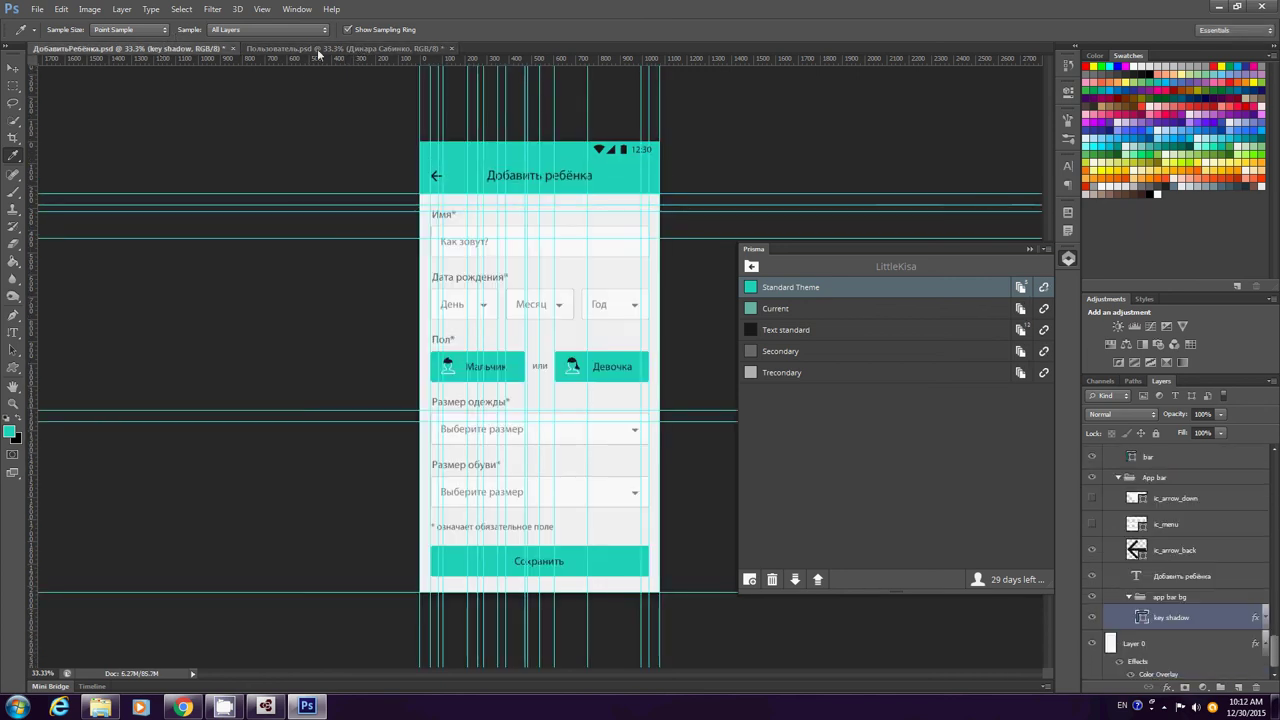
pyautogui.click(330, 48)
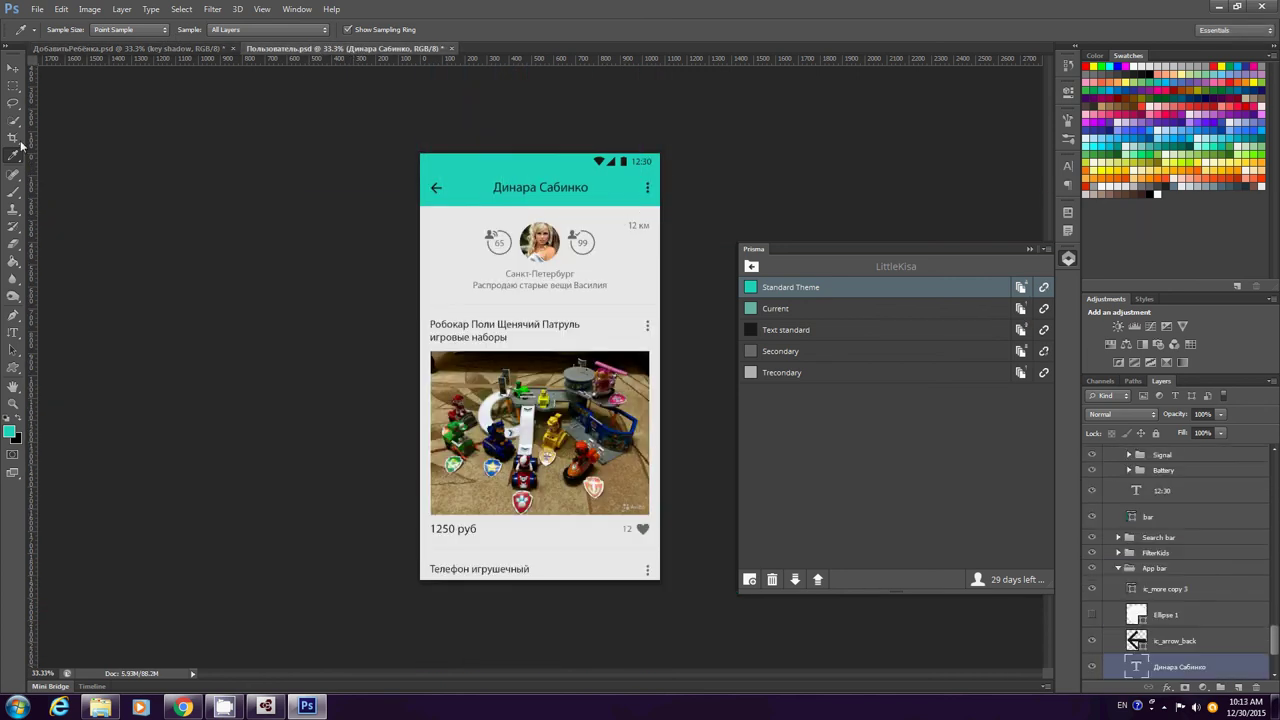
# Select the app bar's key shadow layer with the Move tool and cancel a free transform.
pyautogui.click(13, 67)
pyautogui.click(627, 204)
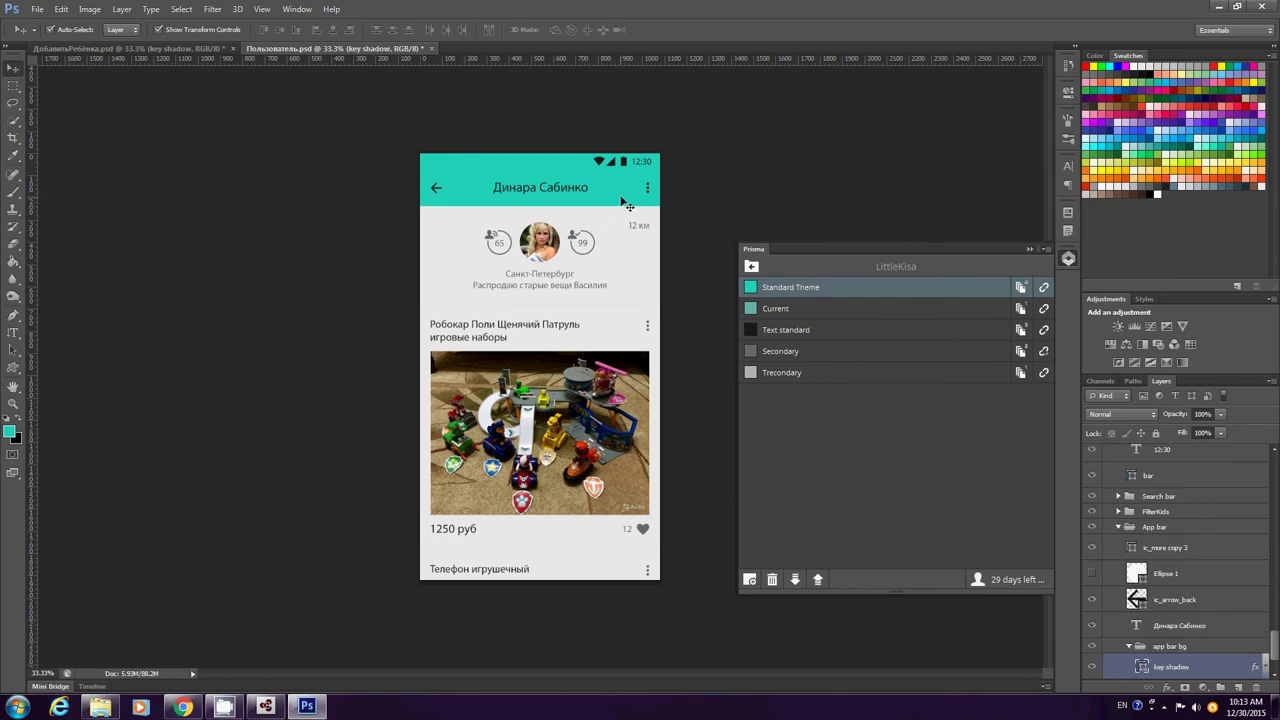
pyautogui.hotkey('ctrl', 't')
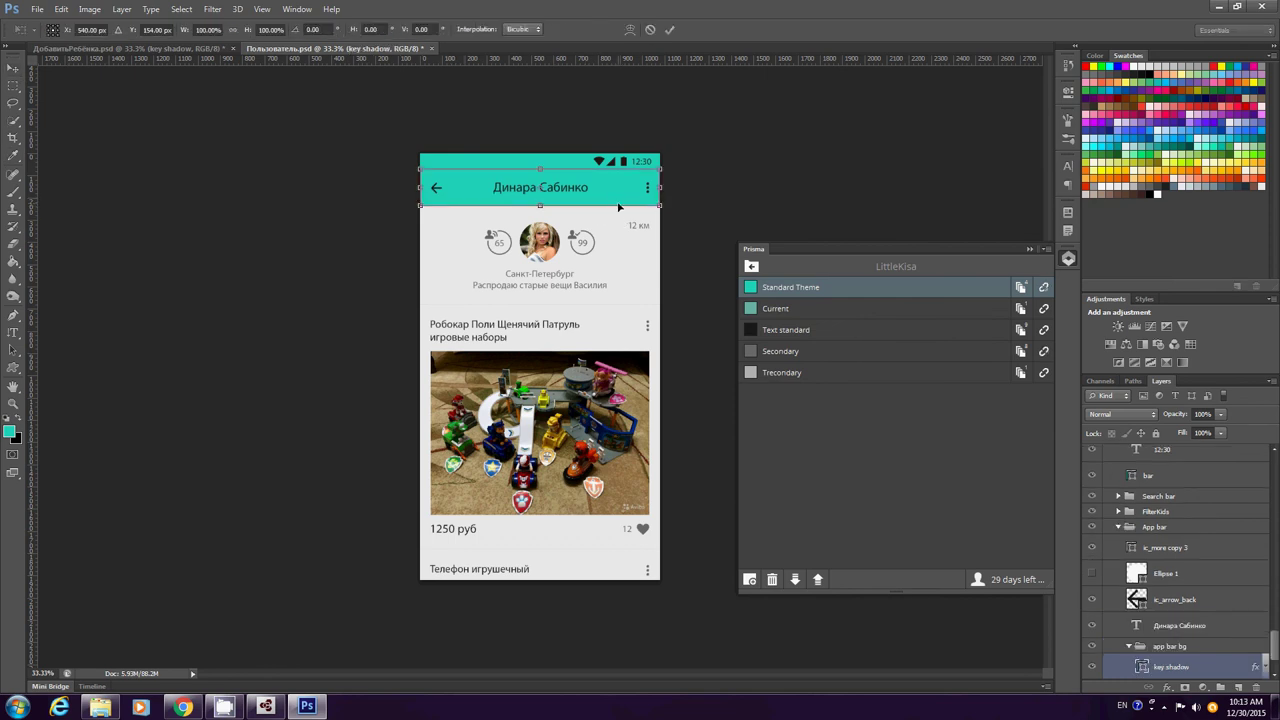
pyautogui.press('Return')
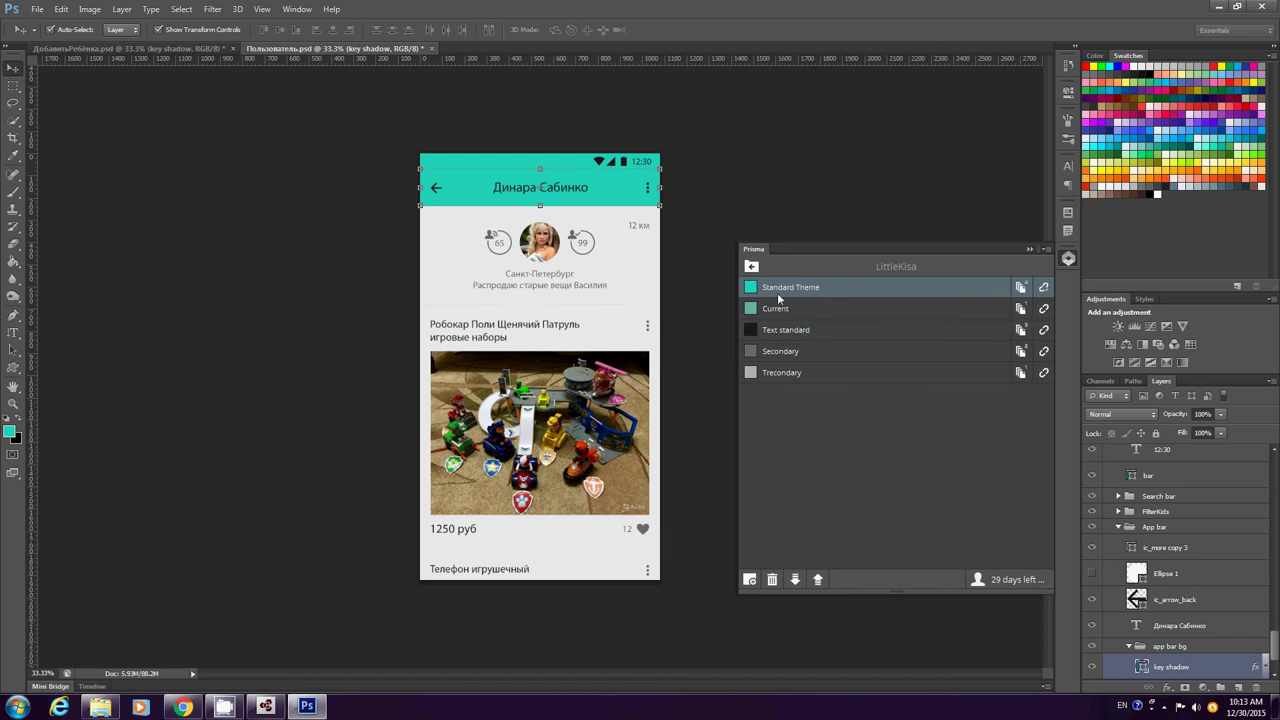
# Select the heart and two three-dot icons and link them to the Standard Theme colour.
pyautogui.click(643, 530)
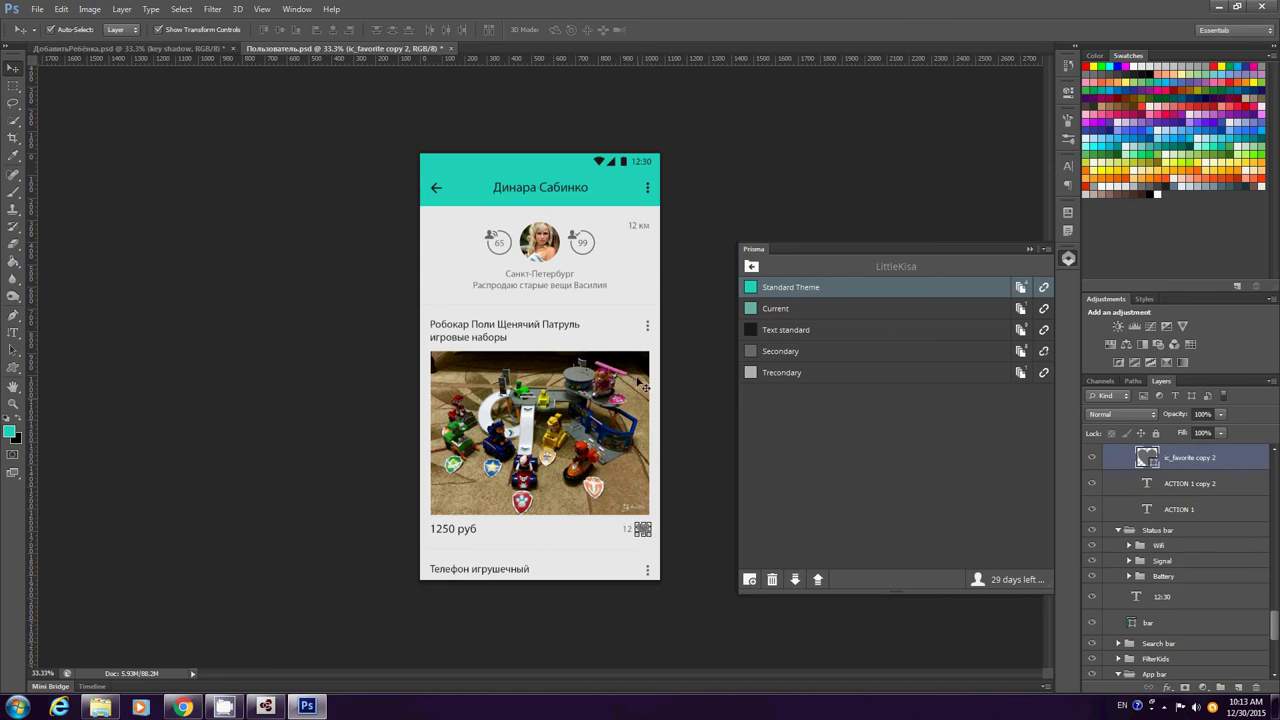
pyautogui.keyDown('shift'); pyautogui.click(647, 332); pyautogui.keyUp('shift')
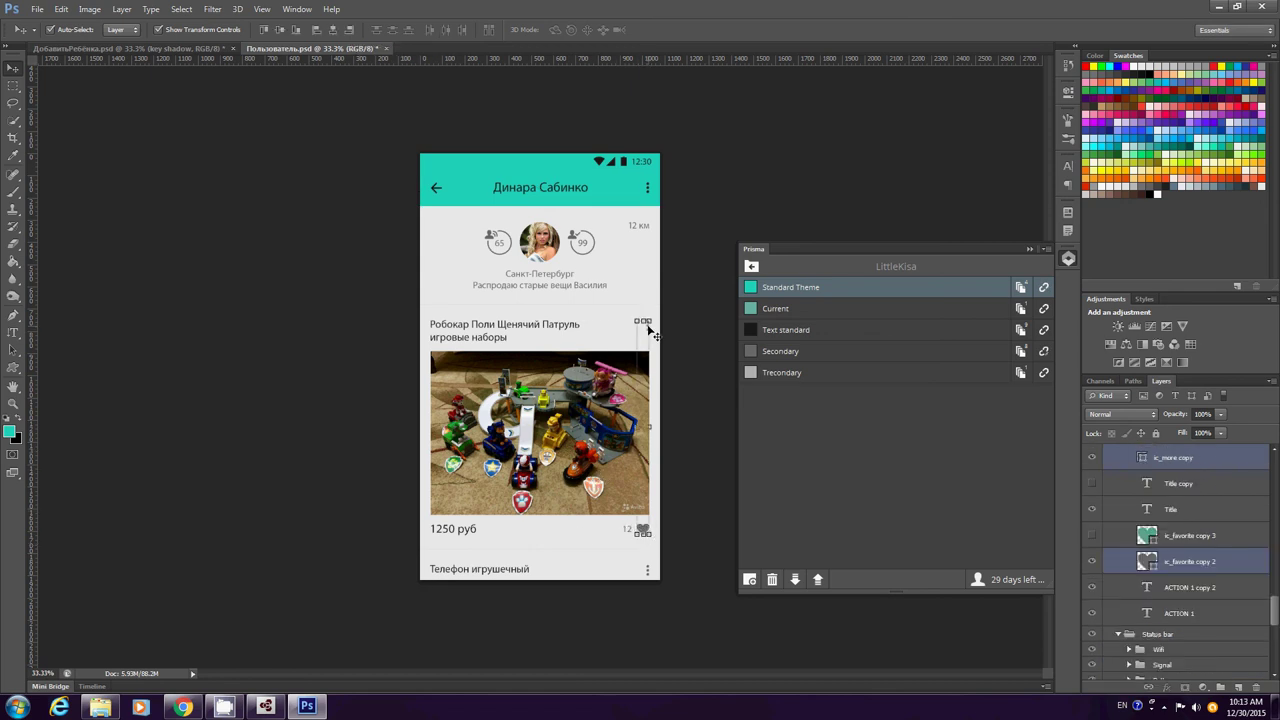
pyautogui.keyDown('shift'); pyautogui.click(648, 572); pyautogui.keyUp('shift')
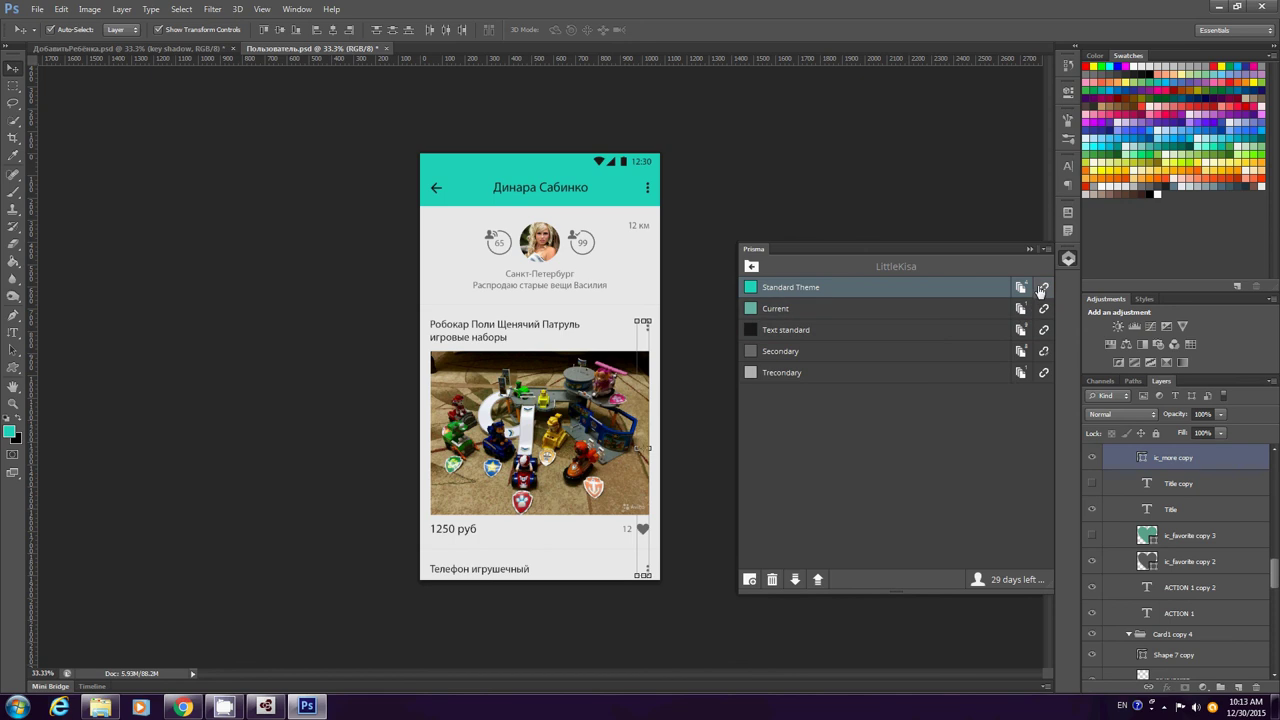
pyautogui.click(1041, 289)
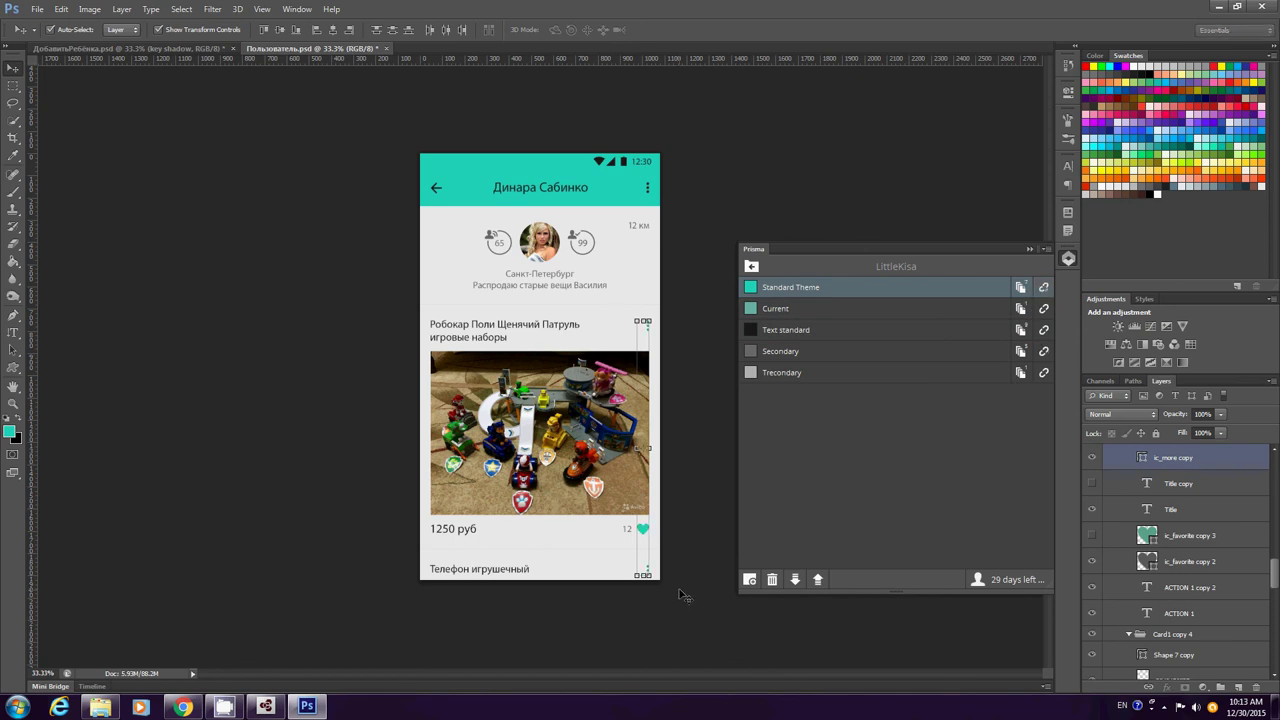
# Change the Standard Theme colour to darker teal #3b776f.
pyautogui.click(751, 288)
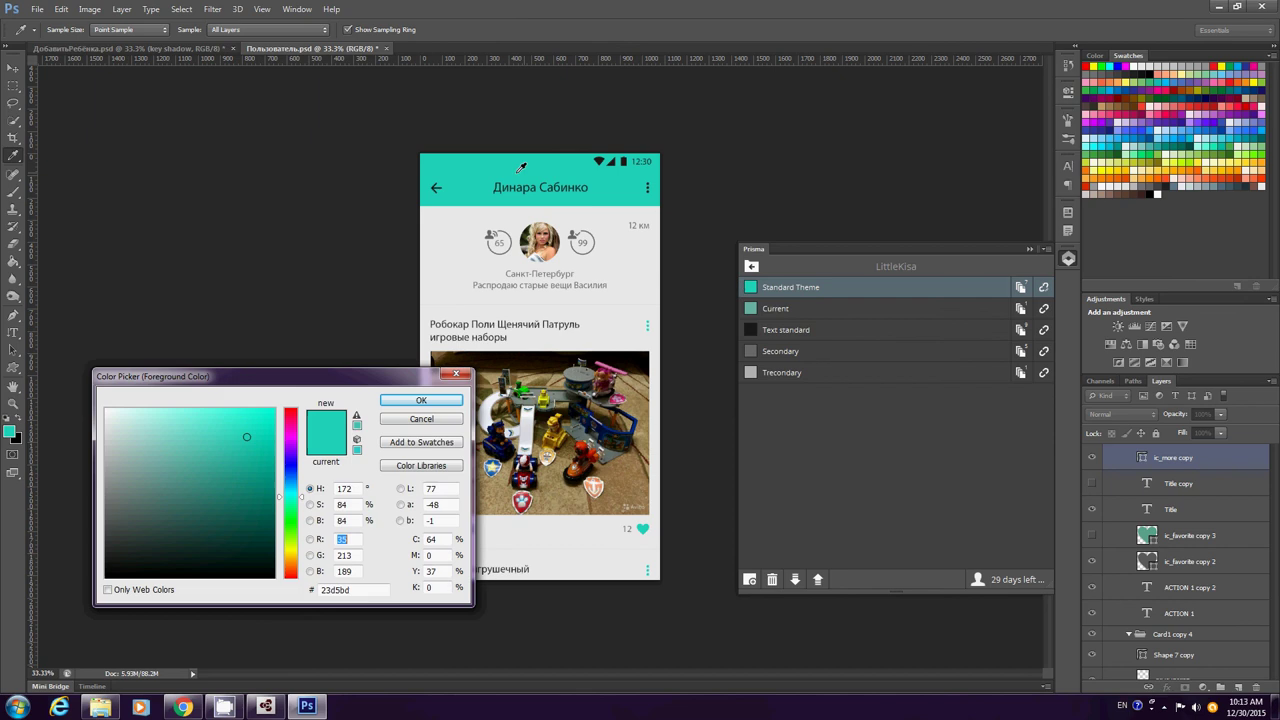
pyautogui.click(206, 508)
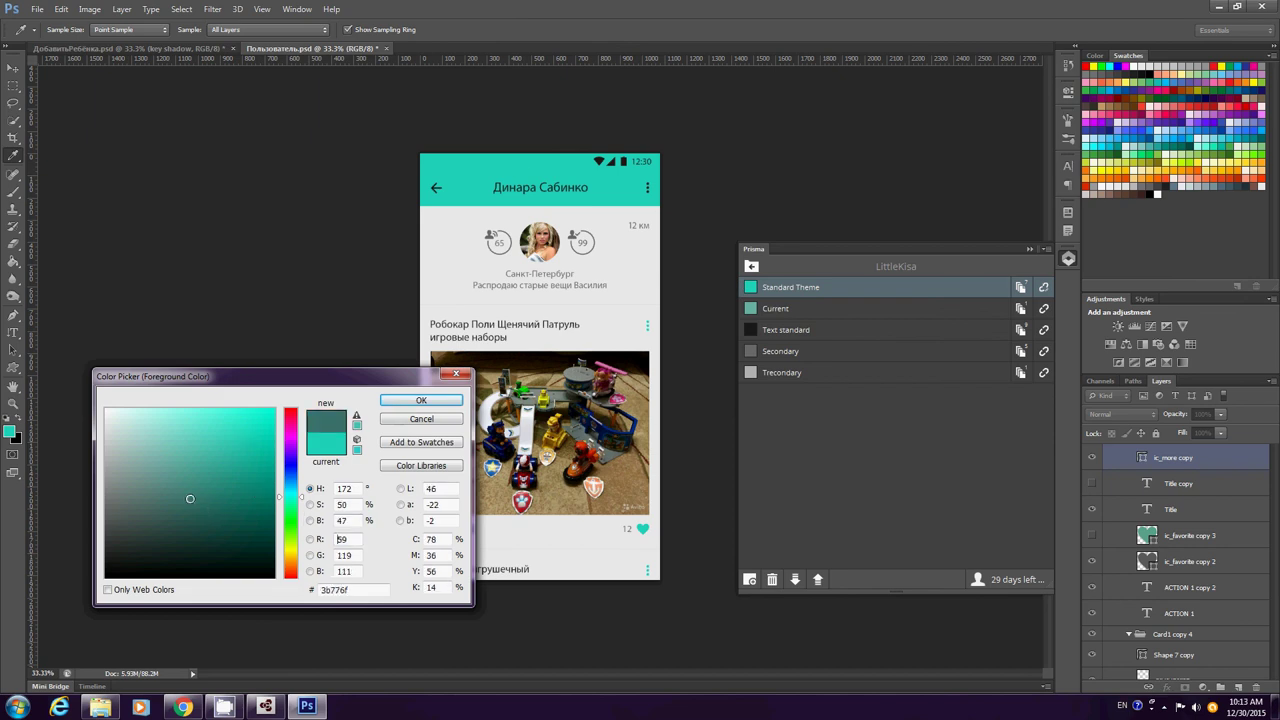
pyautogui.click(418, 402)
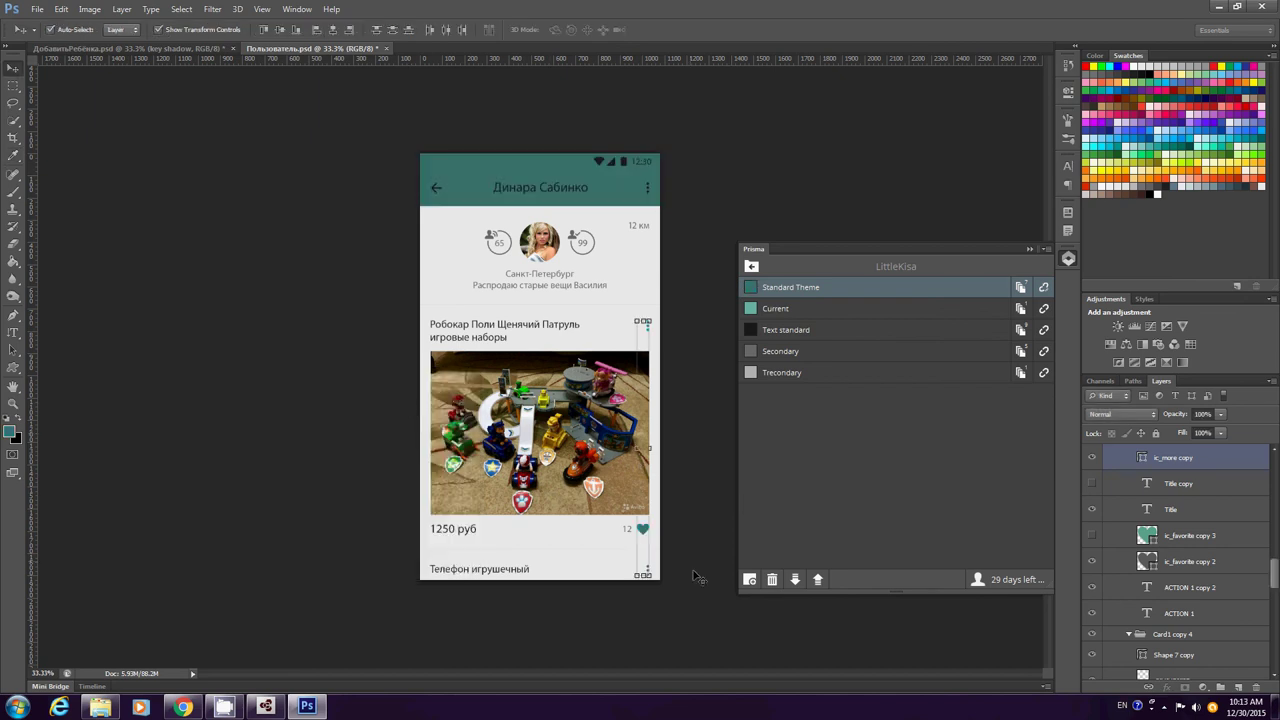
pyautogui.click(206, 48)
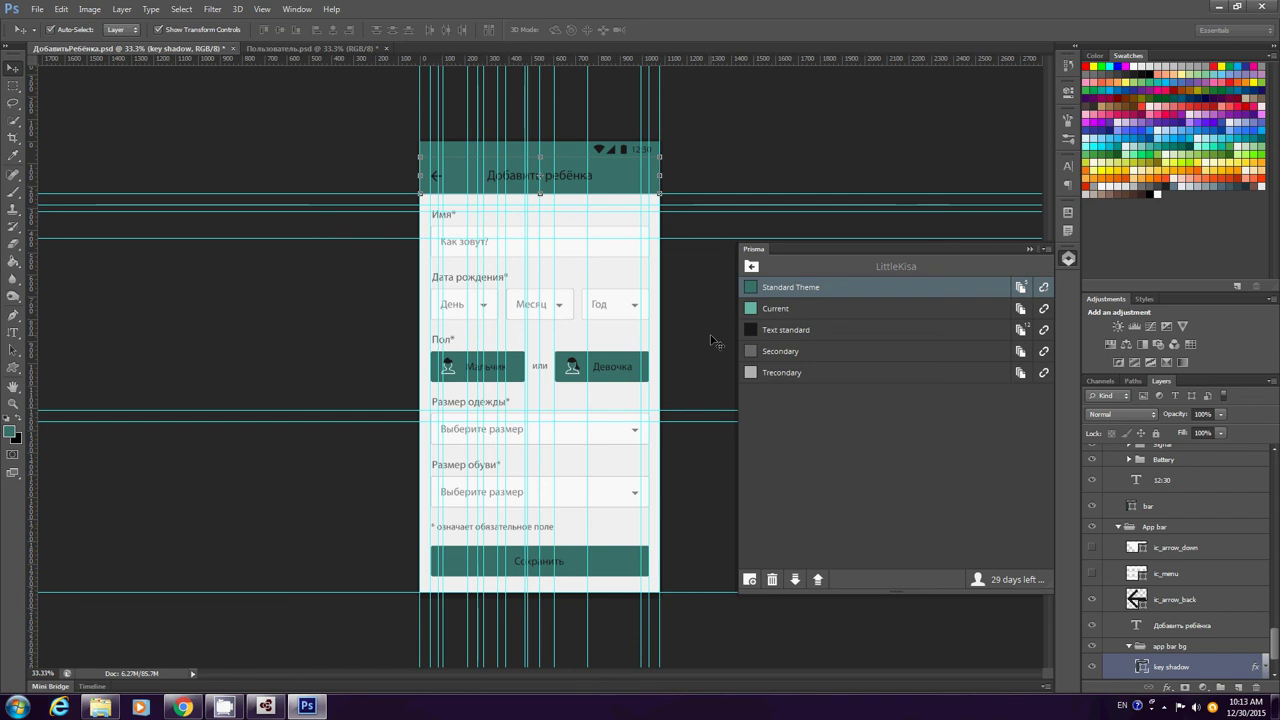
pyautogui.click(340, 48)
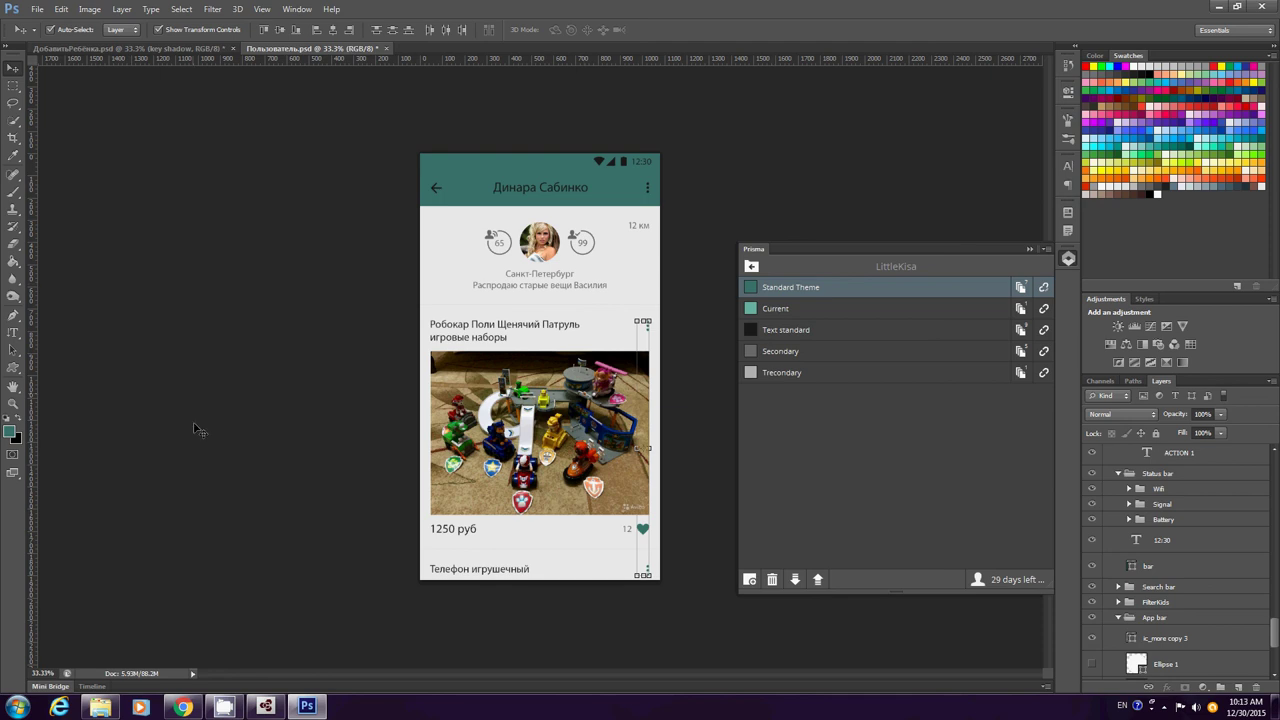
pyautogui.click(139, 49)
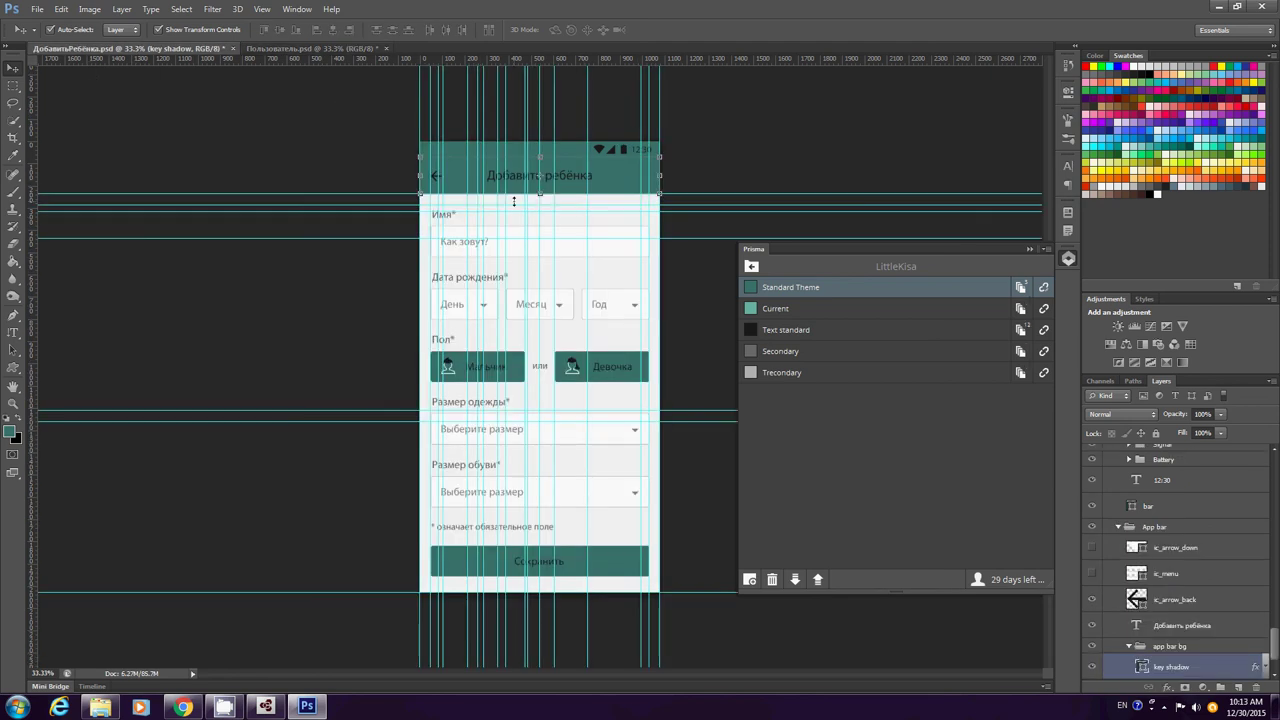
pyautogui.click(311, 49)
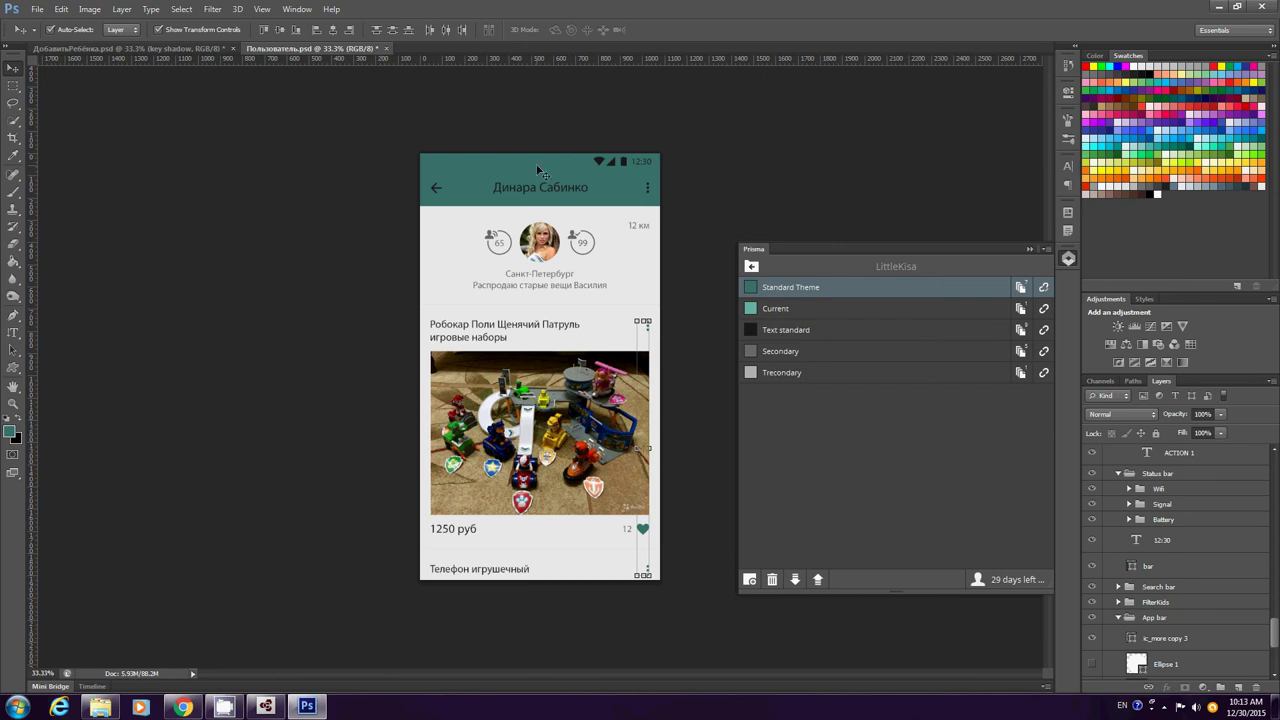
pyautogui.click(130, 49)
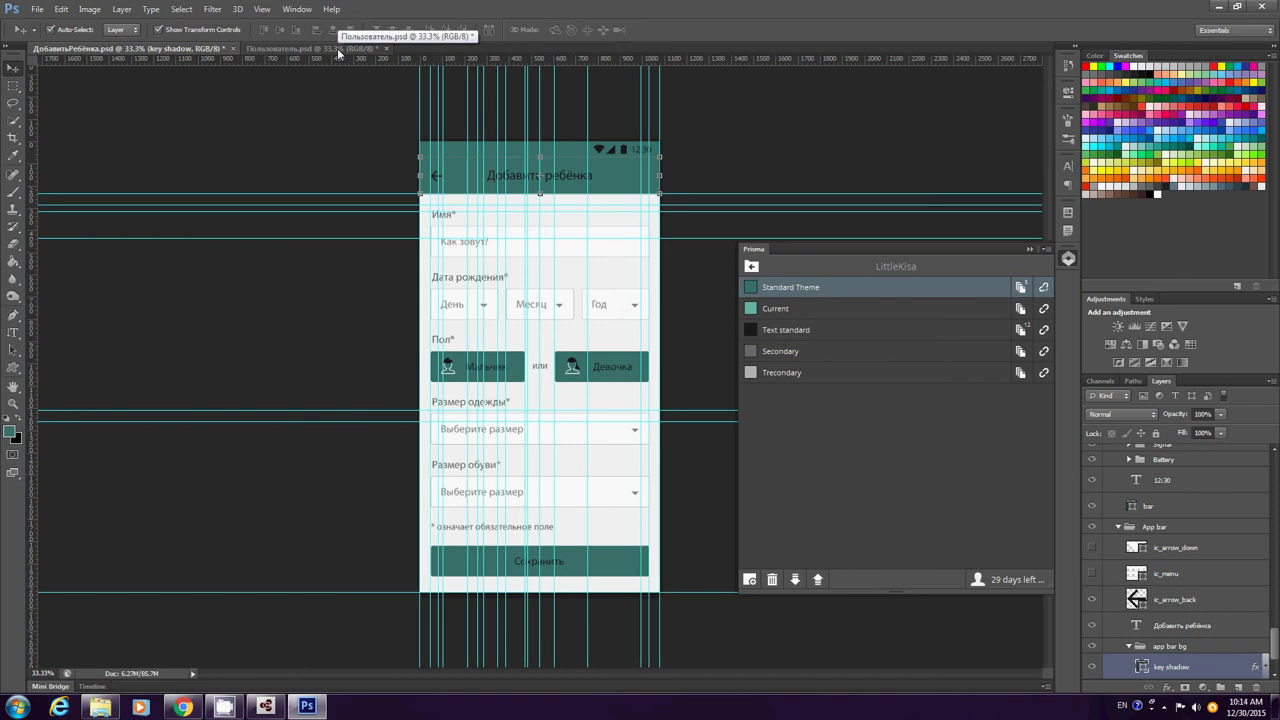
pyautogui.click(338, 50)
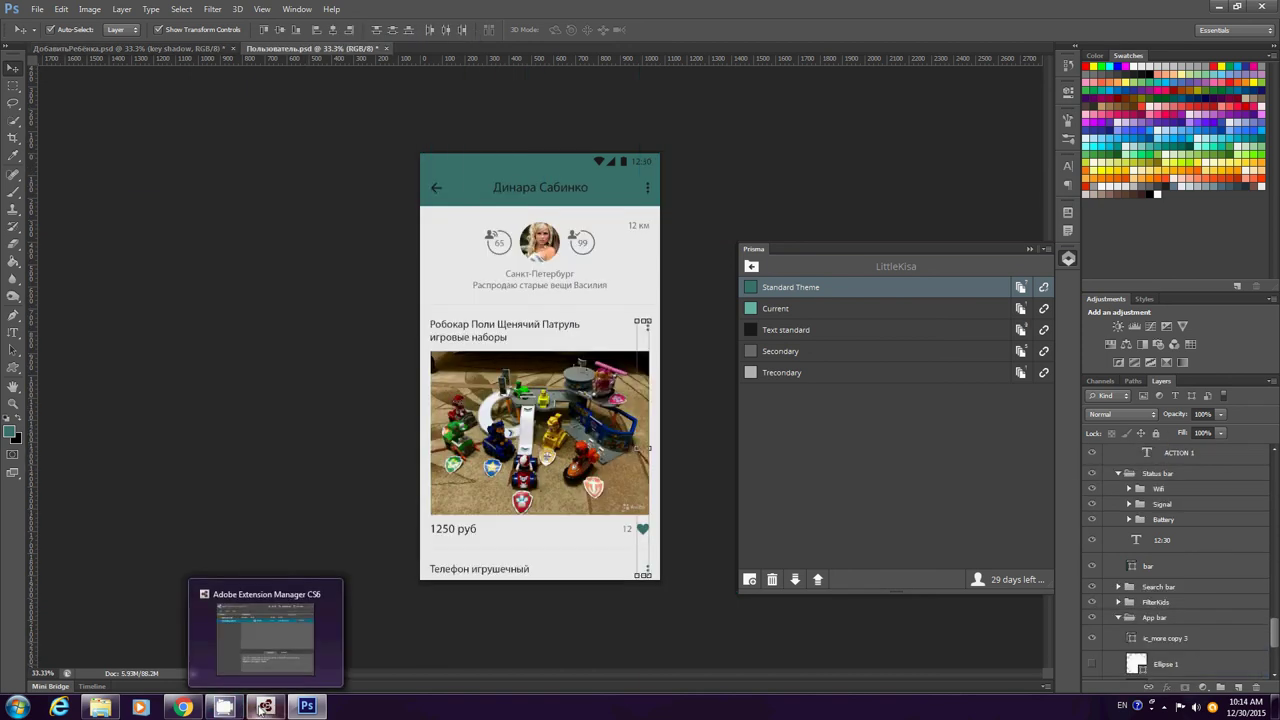
pyautogui.click(232, 707)
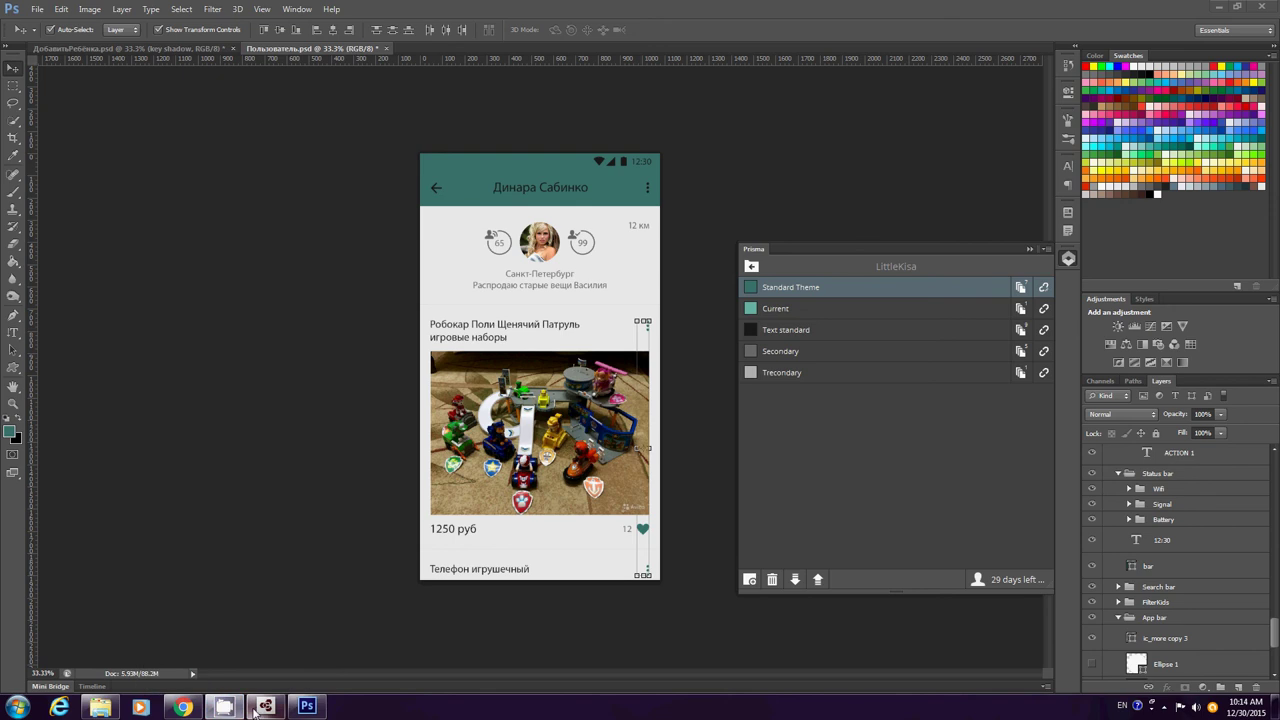